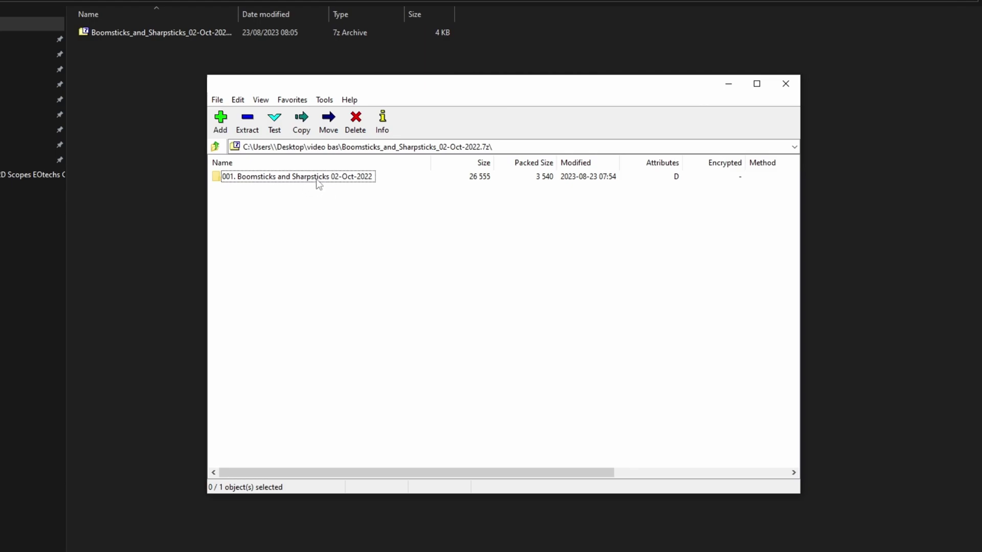
# Open the archive's 001. Boomsticks and Sharpsticks 02-Oct-2022 folder and create a folder named BAS Newest Version 02 Oct 2022 beside the archive.
pyautogui.doubleClick(289, 177)
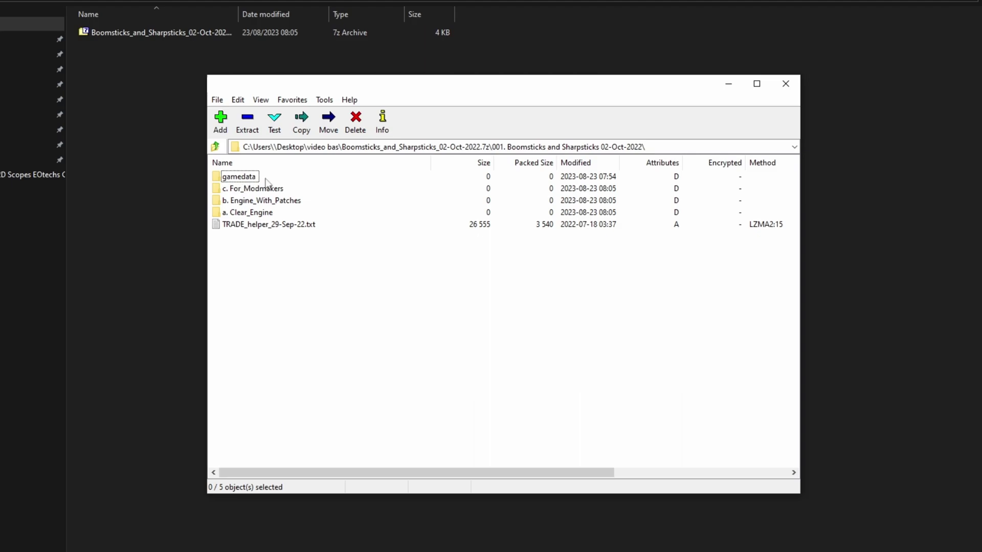
pyautogui.click(159, 271)
pyautogui.rightClick(220, 275)
pyautogui.moveTo(312, 425)
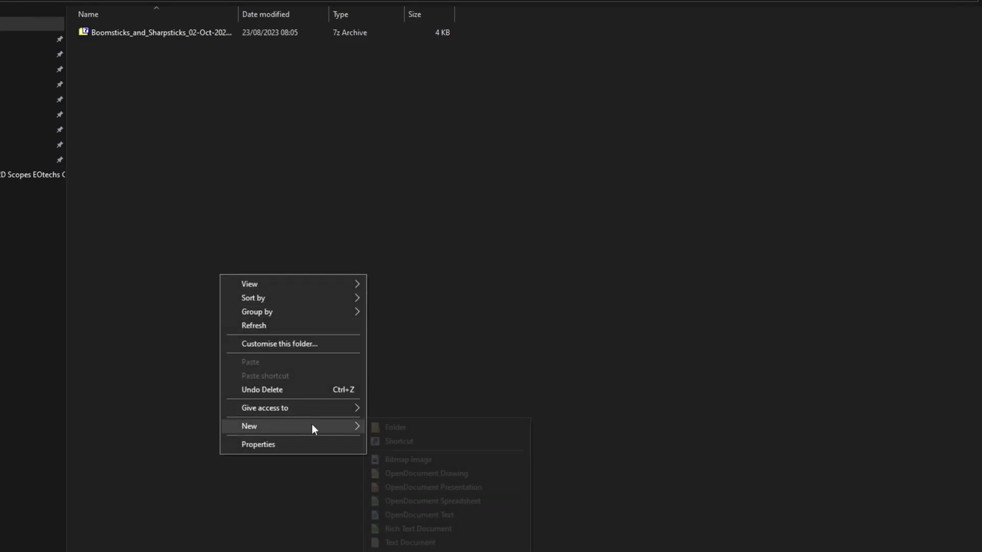
pyautogui.click(397, 423)
pyautogui.press('BackSpace')
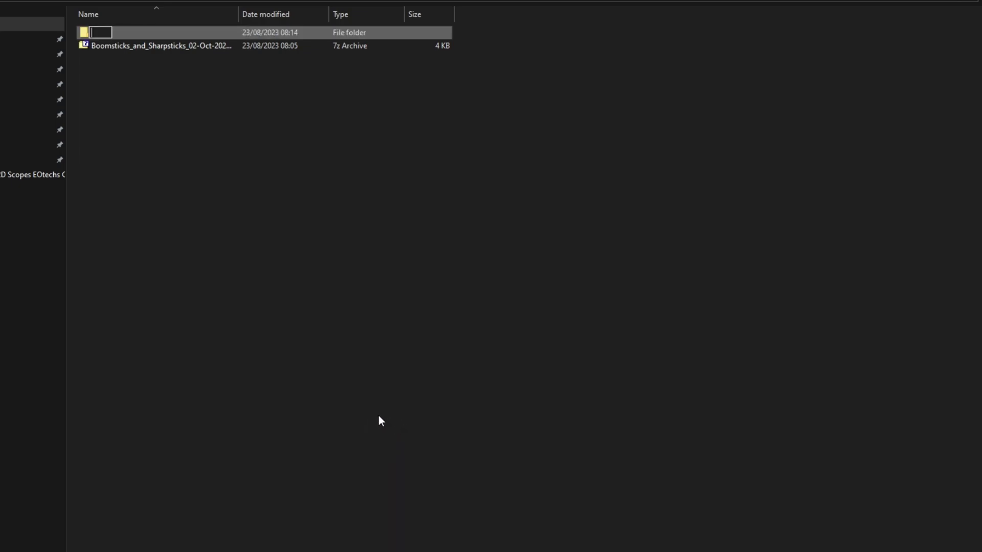
pyautogui.write('BAS New')
pyautogui.press('BackSpace')
pyautogui.press('BackSpace')
pyautogui.write('ewest ')
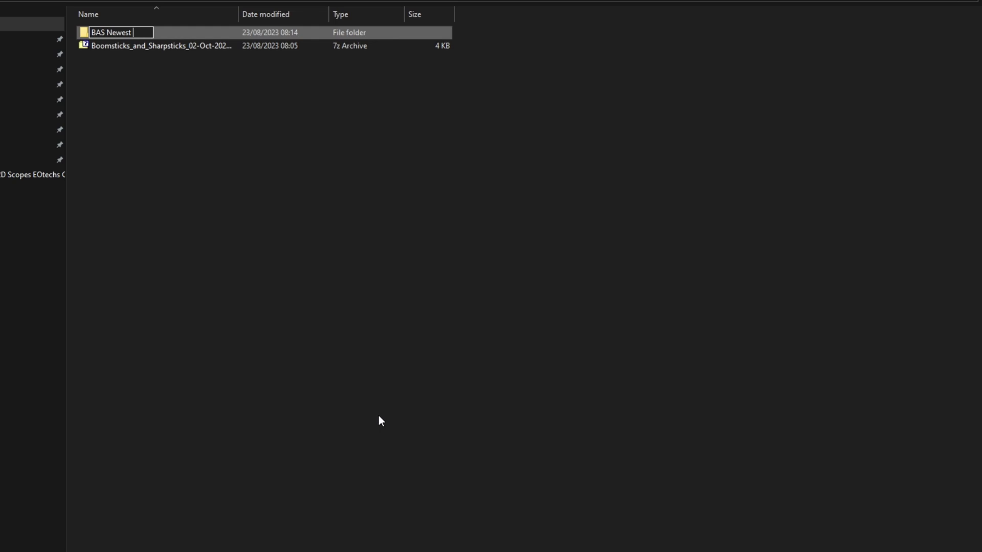
pyautogui.write('Version 02 Oct 20')
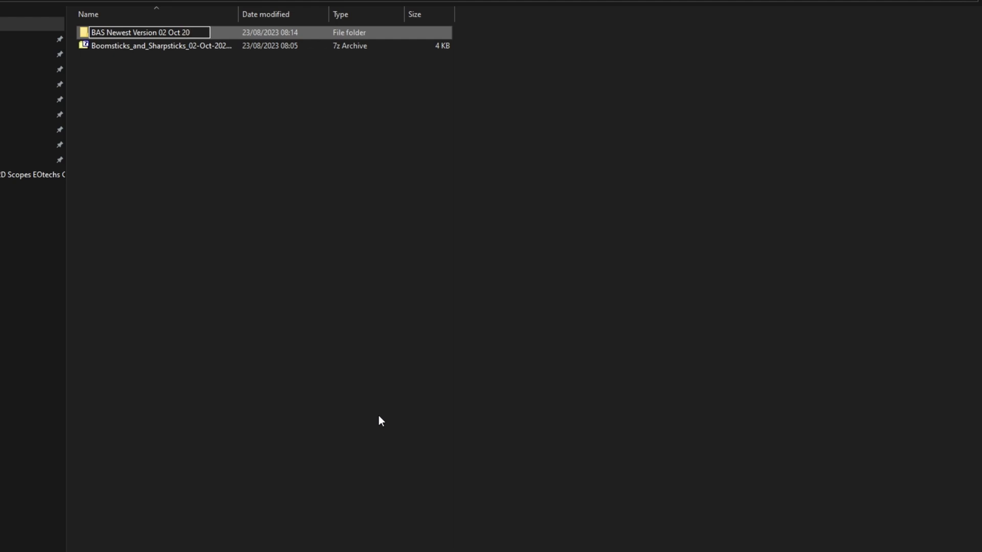
pyautogui.write('22')
pyautogui.press('Return')
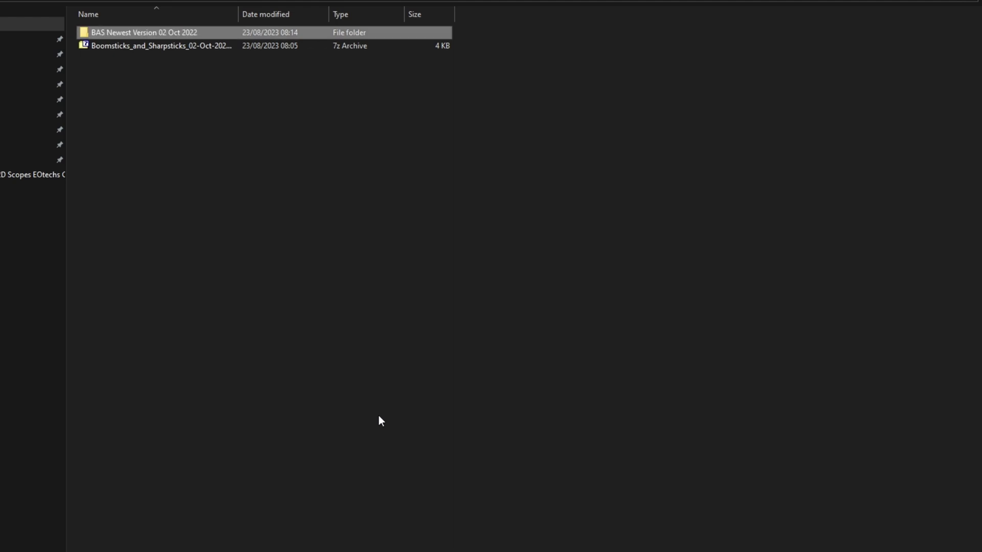
pyautogui.click(369, 402)
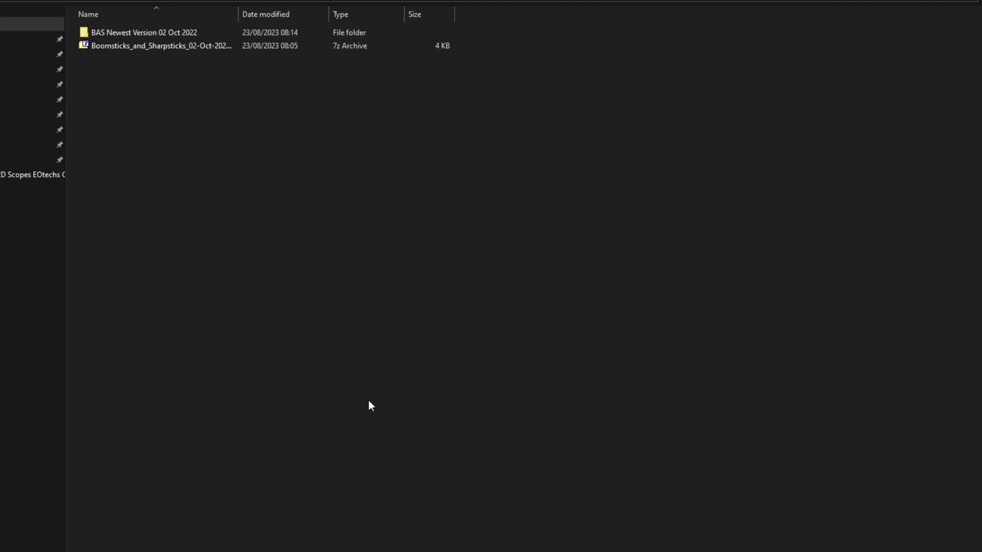
# Extract the gamedata folder from the archive into the BAS Newest Version 02 Oct 2022 folder.
pyautogui.doubleClick(167, 33)
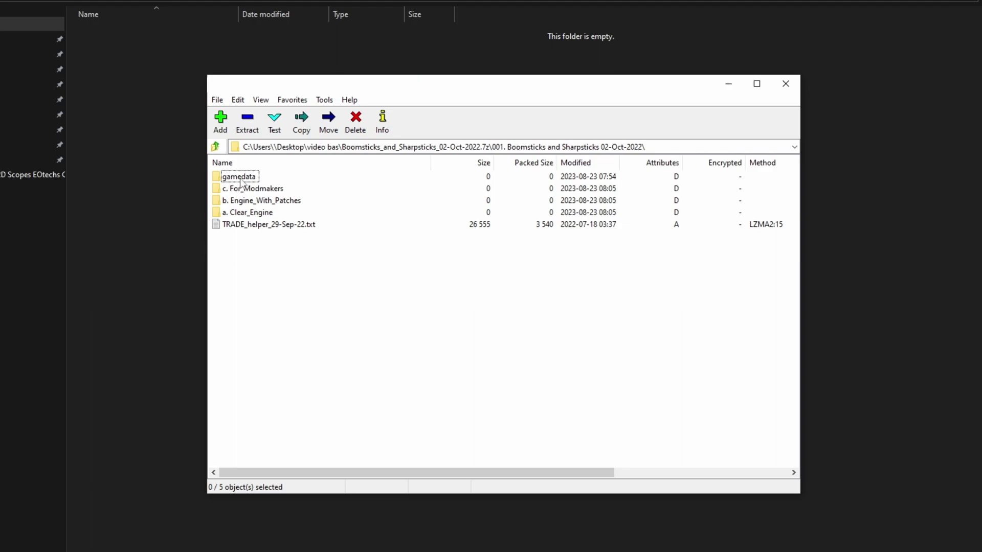
pyautogui.moveTo(250, 179); pyautogui.dragTo(200, 182)
pyautogui.moveTo(171, 170); pyautogui.dragTo(172, 170)
pyautogui.click(172, 170)
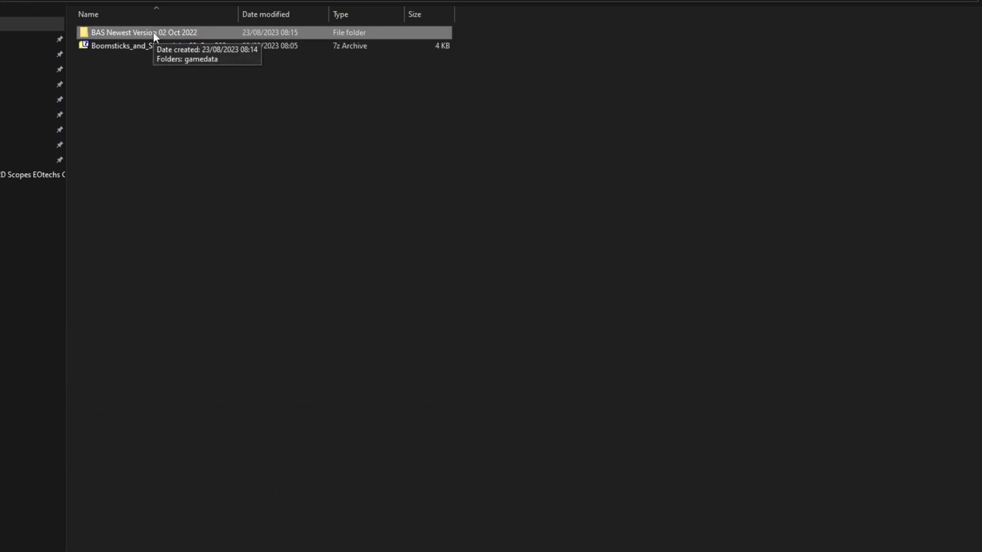
# Copy the BAS Newest Version 02 Oct 2022 folder into the mods folder under Games on D\Stalker Anomaly Mod Organizer, and open the copy.
pyautogui.rightClick(153, 32)
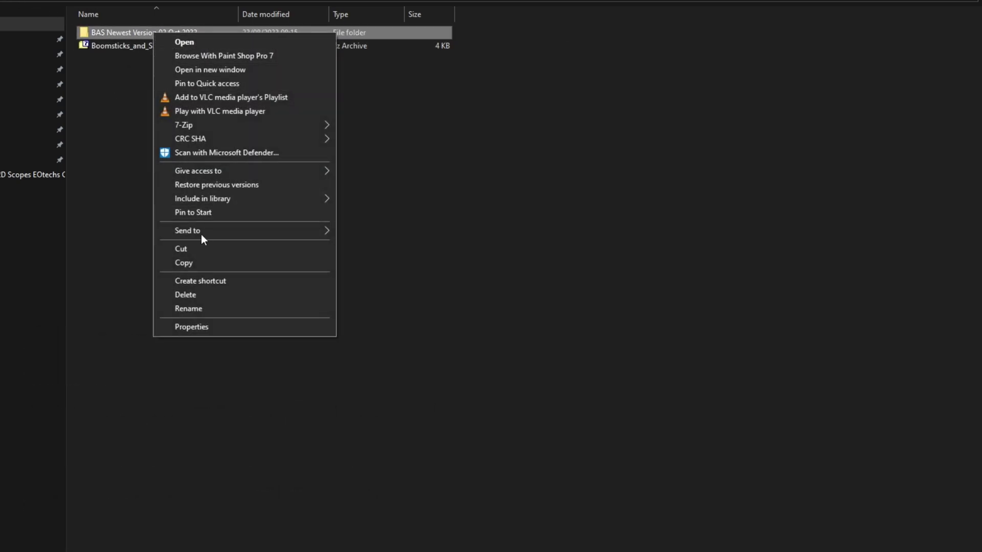
pyautogui.click(209, 262)
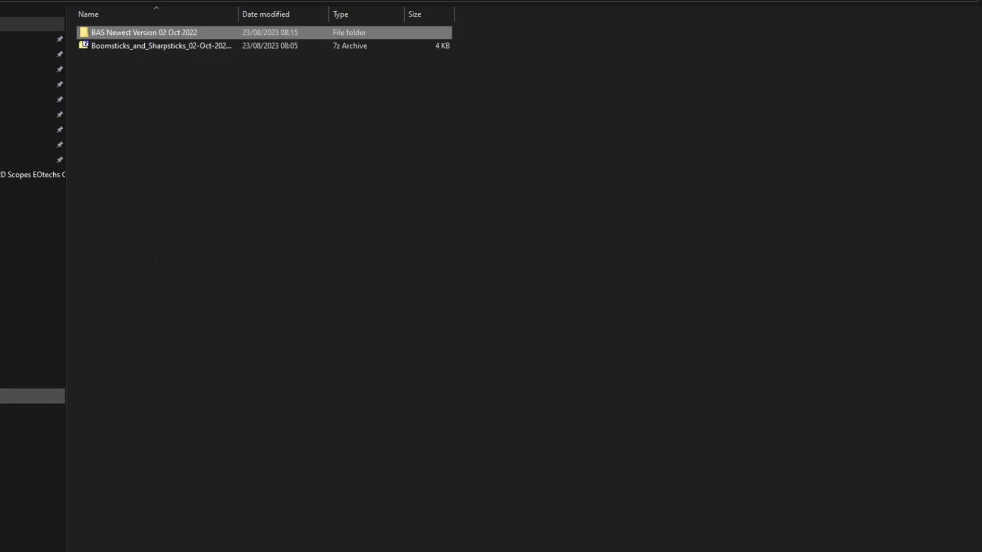
pyautogui.click(31, 396)
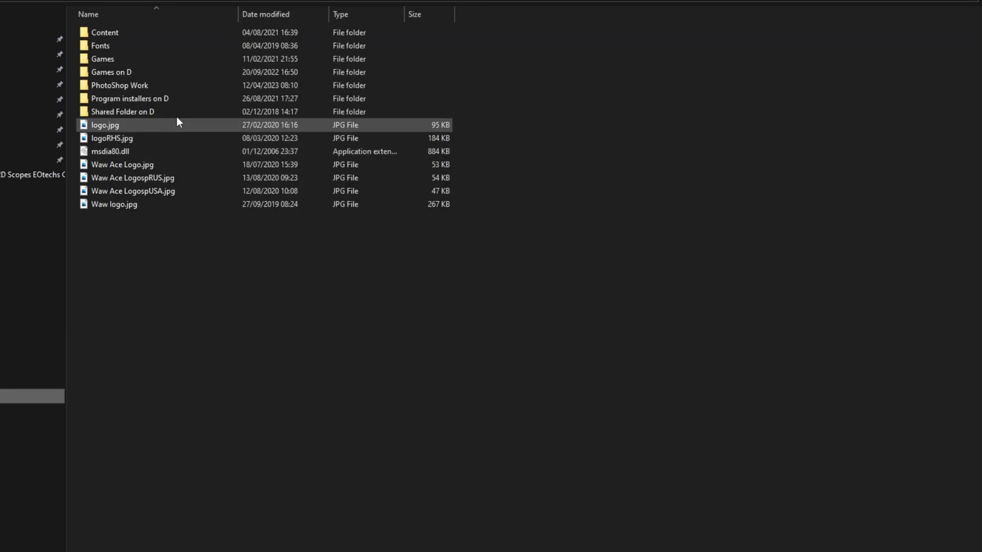
pyautogui.doubleClick(139, 70)
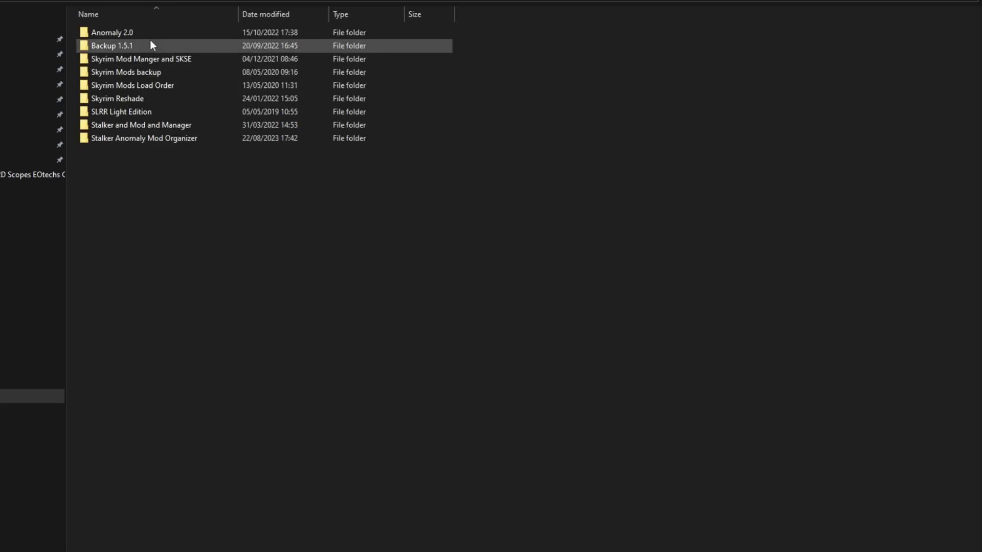
pyautogui.doubleClick(146, 137)
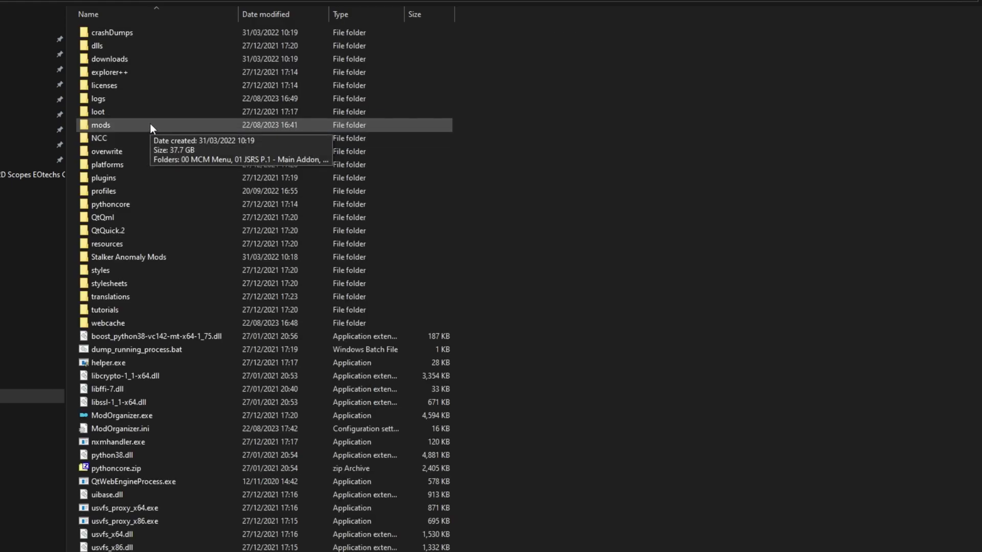
pyautogui.doubleClick(149, 124)
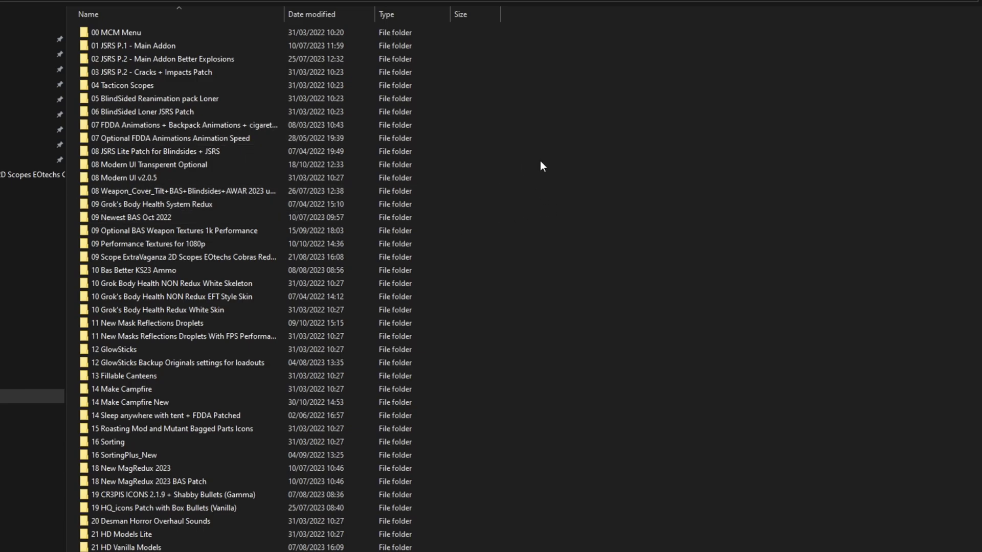
pyautogui.rightClick(505, 132)
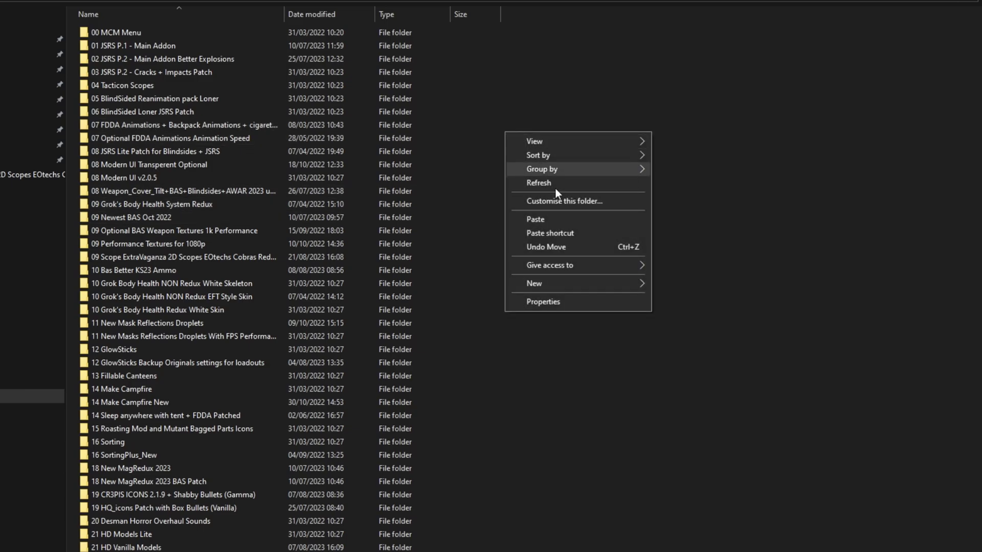
pyautogui.click(556, 220)
pyautogui.scroll(5, 310, 223)
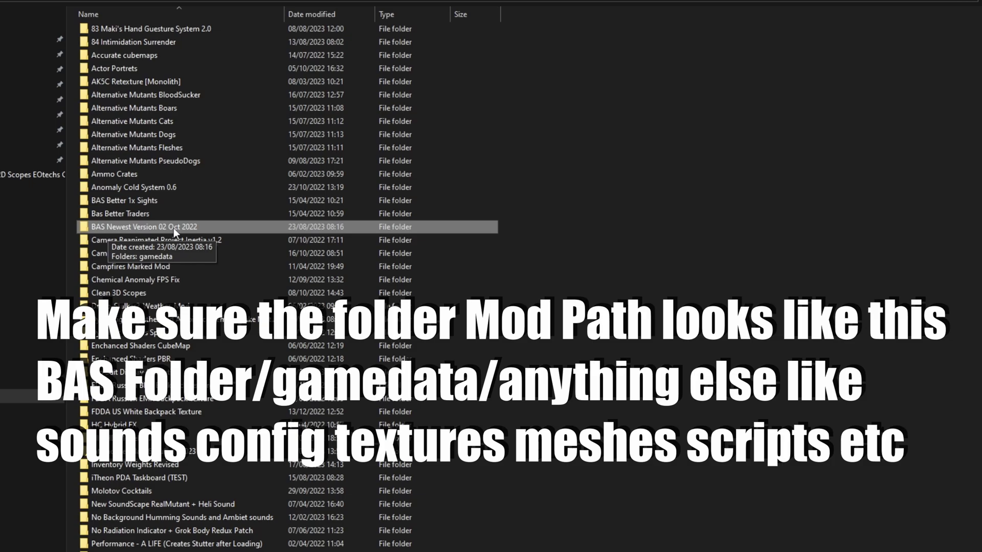
pyautogui.doubleClick(173, 228)
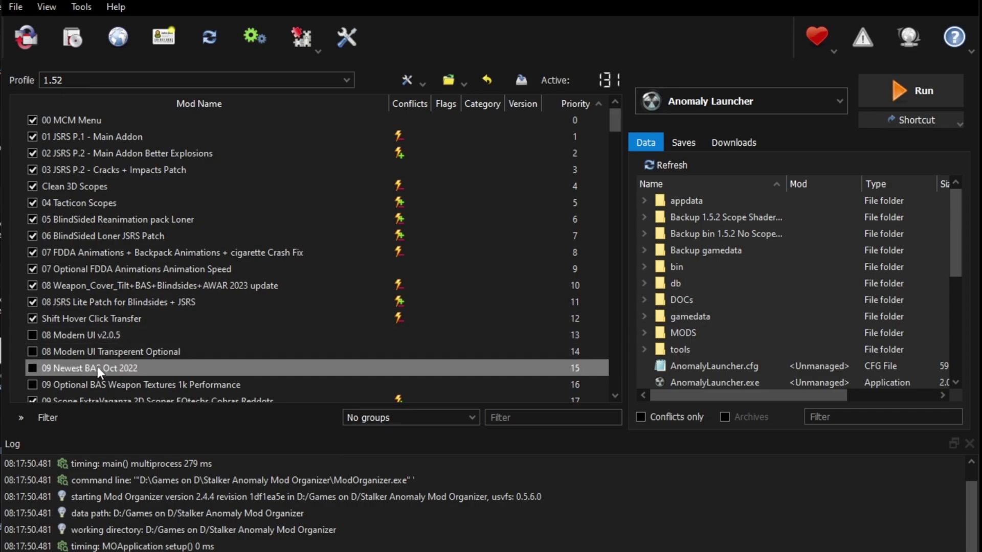
# In Mod Organizer, enable the 09 Newest BAS Oct 2022 mod and leave it selected without renaming it.
pyautogui.moveTo(98, 368)
pyautogui.mouseDown()
pyautogui.moveTo(103, 331)
pyautogui.moveTo(109, 374)
pyautogui.mouseUp()
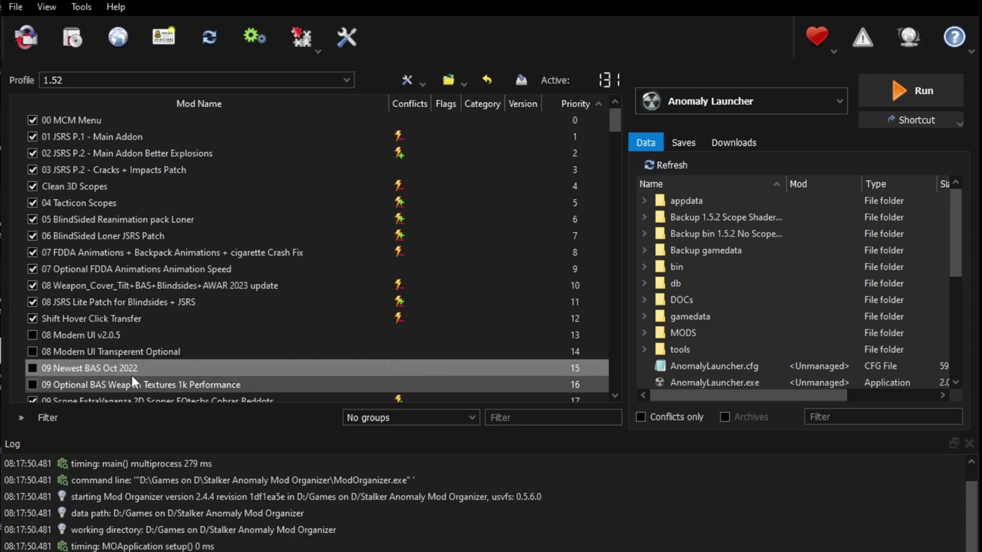
pyautogui.click(31, 366)
pyautogui.click(75, 367)
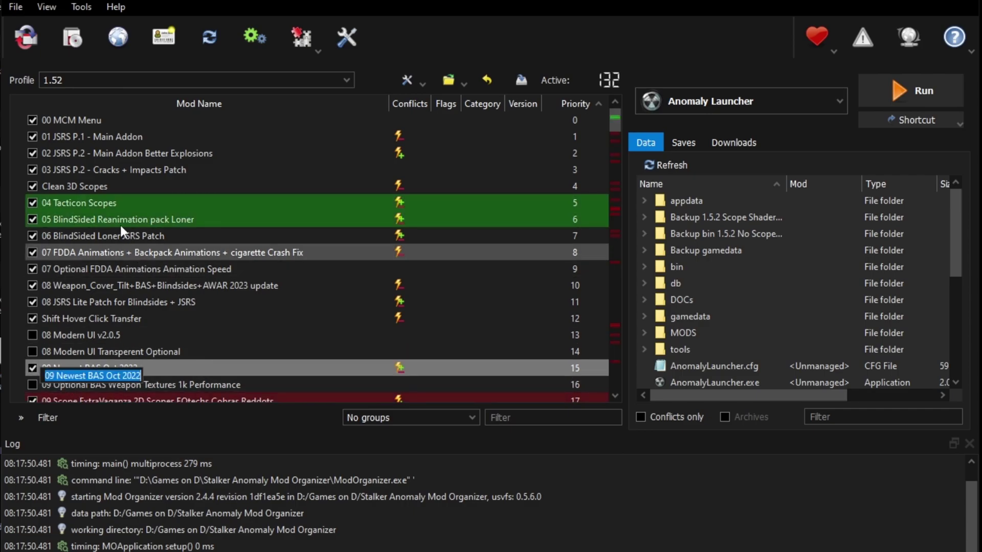
pyautogui.press('Escape')
pyautogui.click(124, 353)
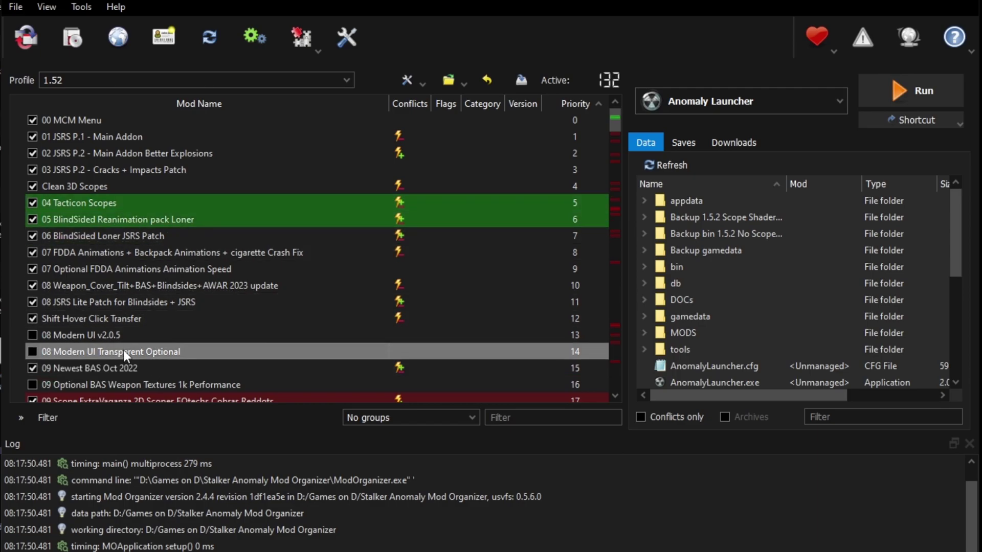
pyautogui.click(127, 366)
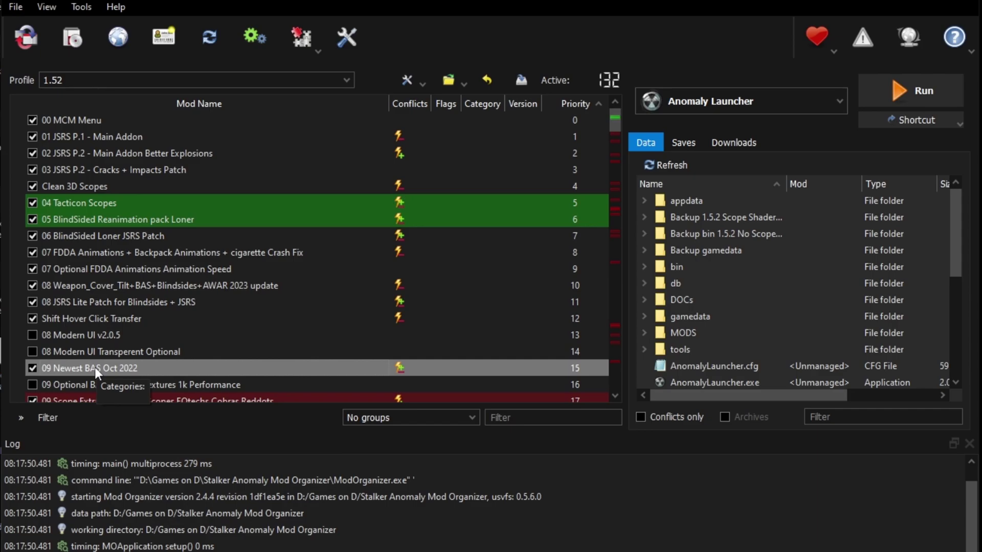
# Run the Anomaly Launcher from Mod Organizer and enable Debug Mode.
pyautogui.click(888, 89)
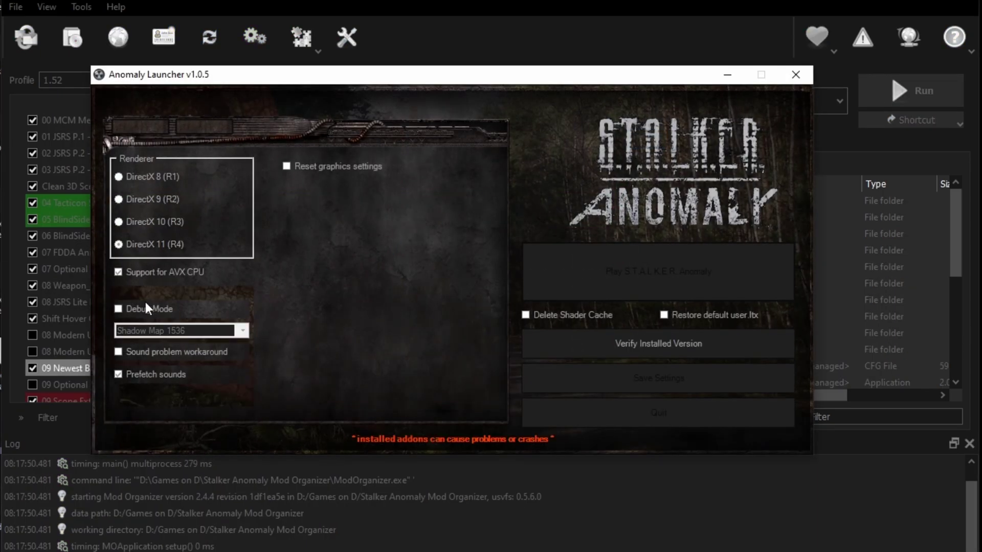
pyautogui.click(120, 310)
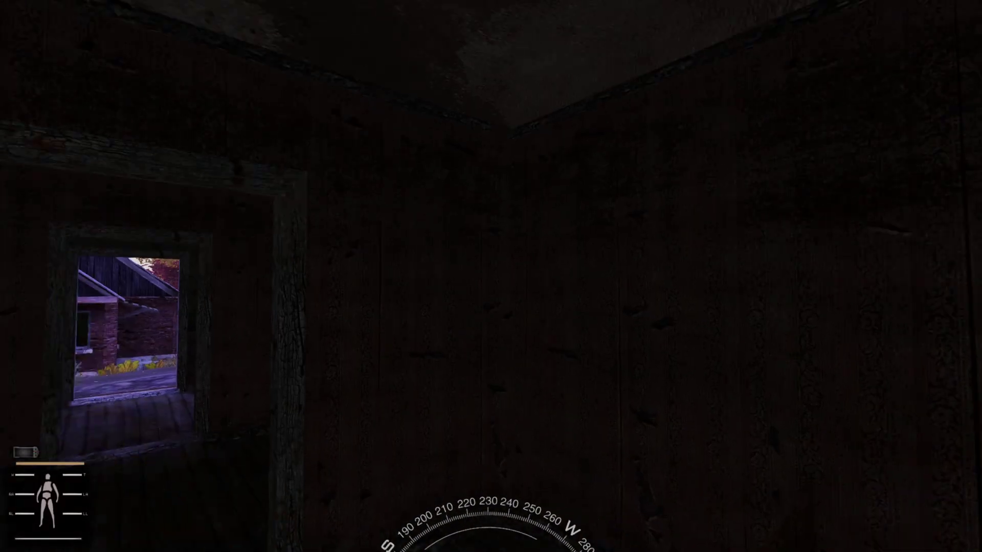
pyautogui.press('w')
pyautogui.press('w')
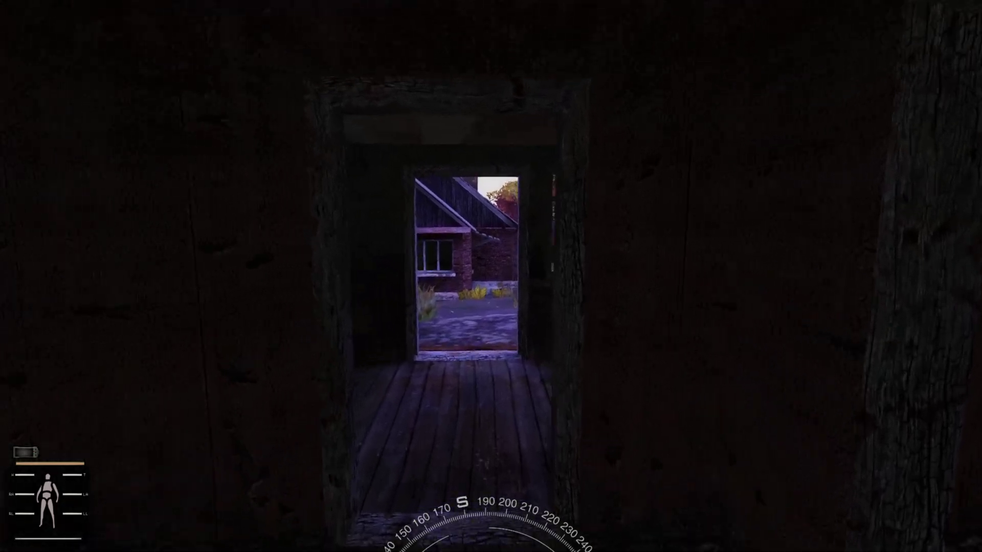
pyautogui.press('w')
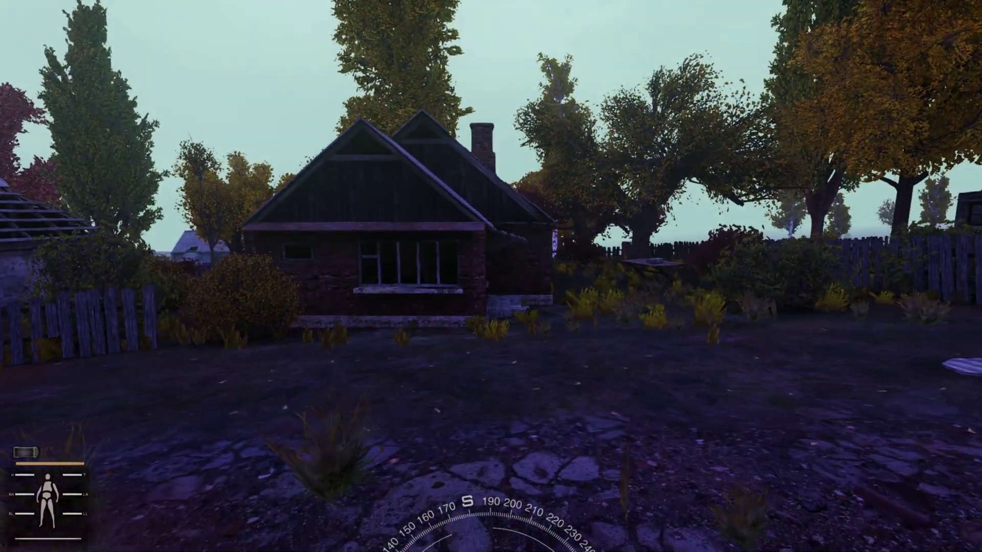
pyautogui.press('w')
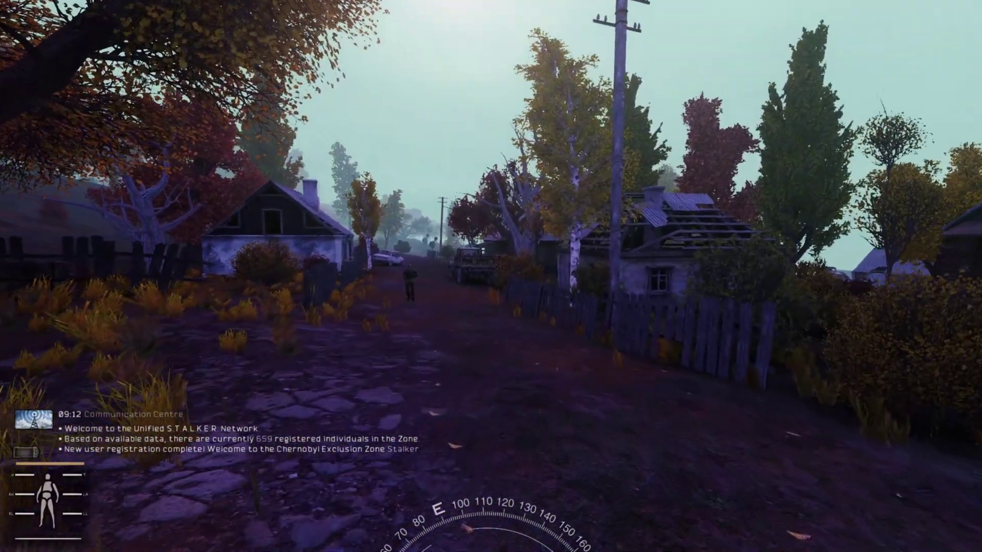
pyautogui.press('w')
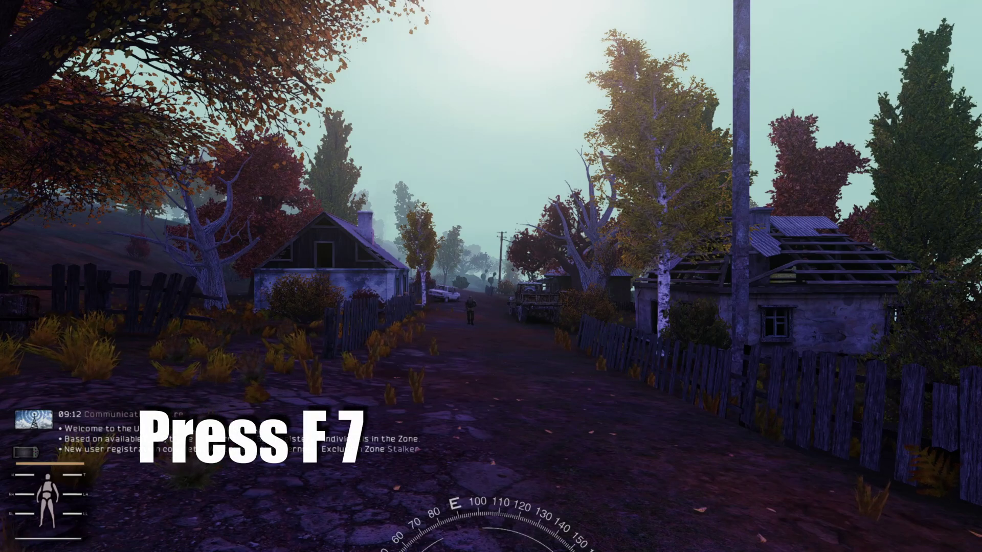
# Spawn the SMG wpn_vz61_scorpion_m2 into the inventory with the debug item spawner, and return to the game.
pyautogui.press('F7')
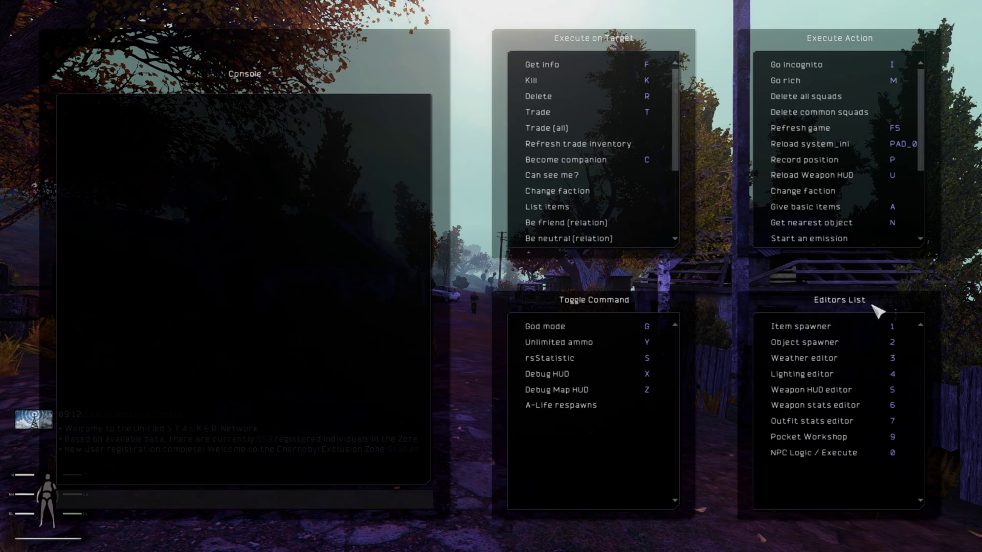
pyautogui.click(800, 329)
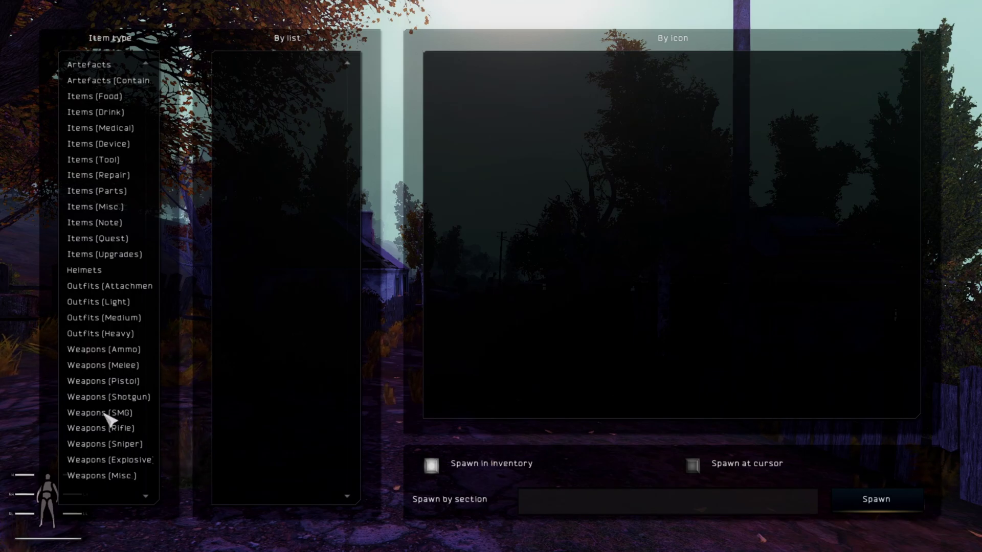
pyautogui.click(116, 413)
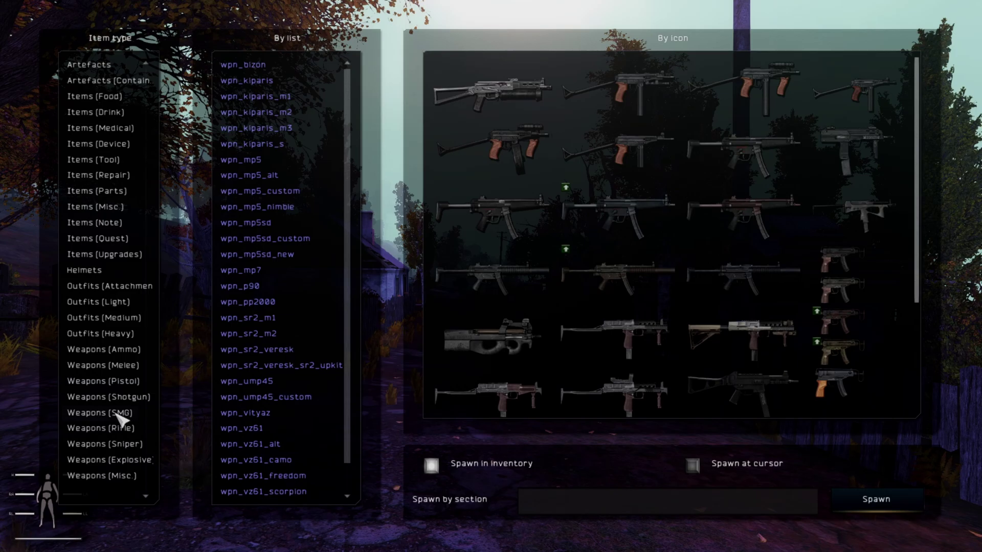
pyautogui.moveTo(501, 404)
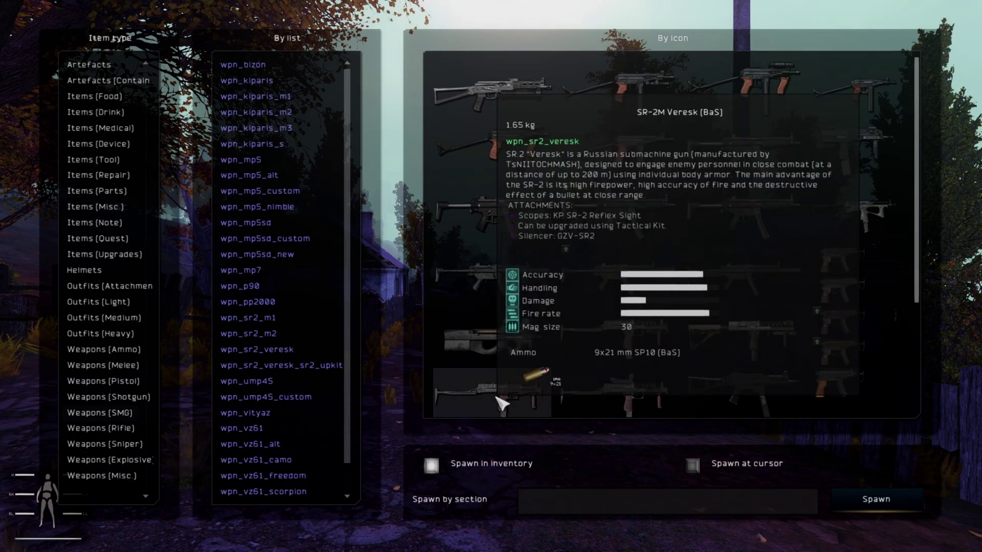
pyautogui.scroll(-3, 502, 404)
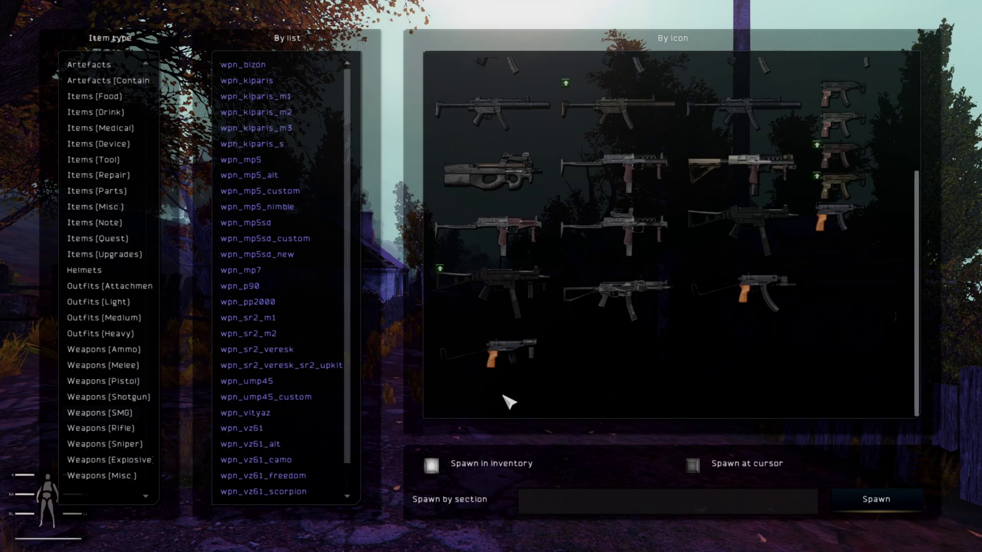
pyautogui.moveTo(514, 363)
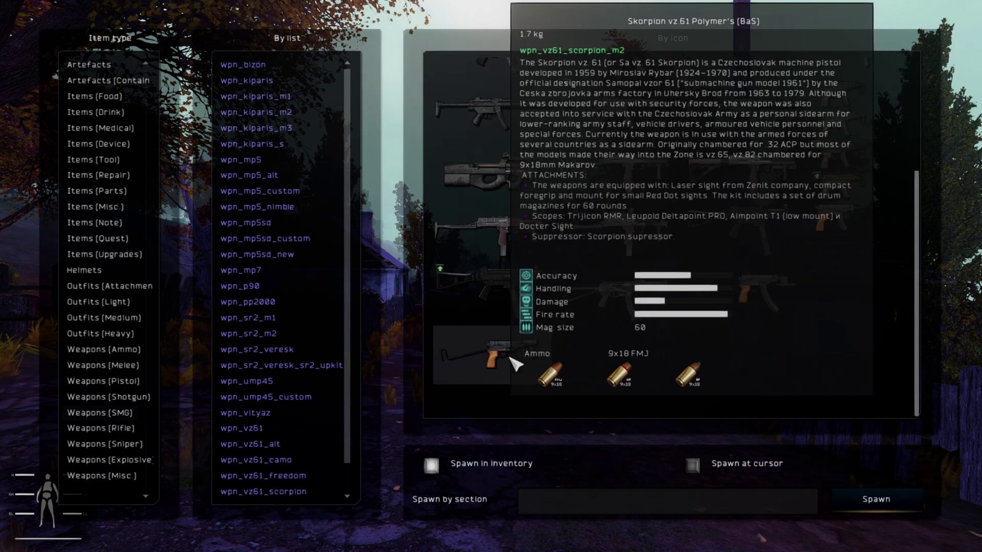
pyautogui.click(510, 358)
pyautogui.press('Escape')
pyautogui.press('Escape')
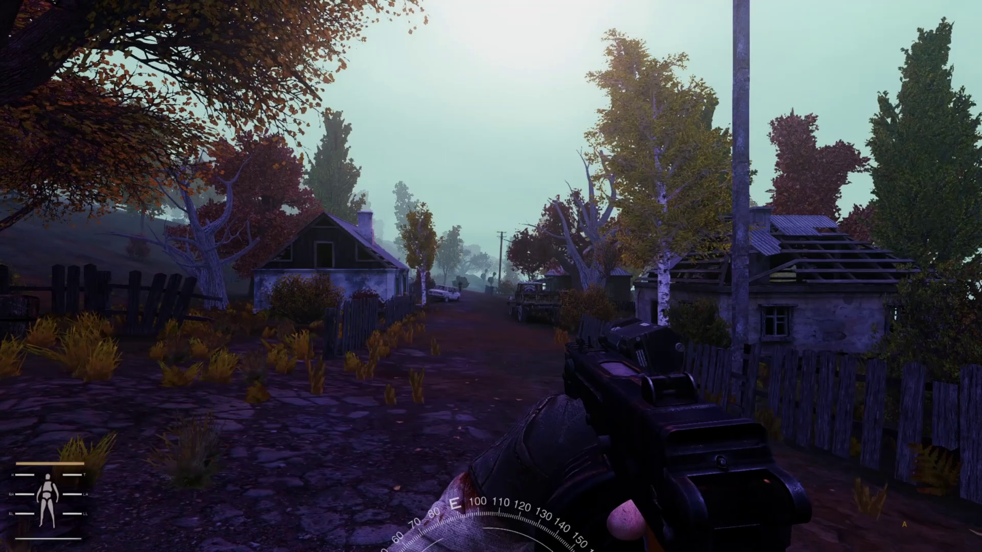
# Check the inventory for the equipped Scorpion SMG, and test aiming down its sights several times in game.
pyautogui.press('i')
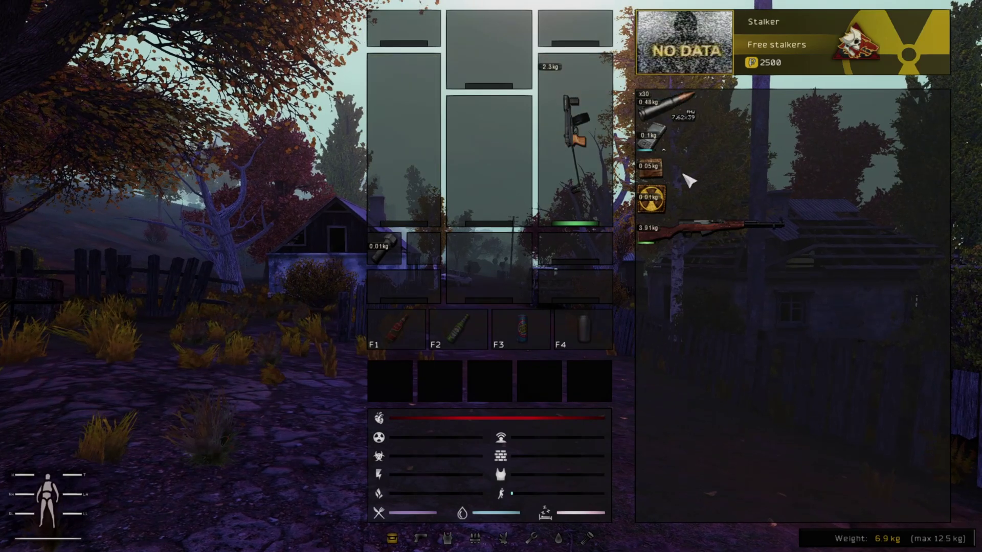
pyautogui.press('i')
pyautogui.press('3')
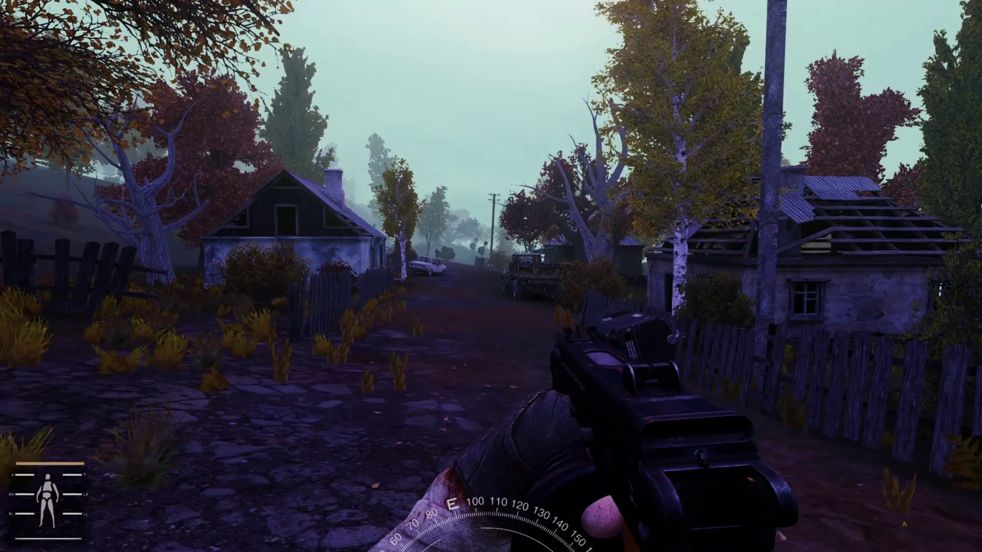
pyautogui.rightClick(491, 276)
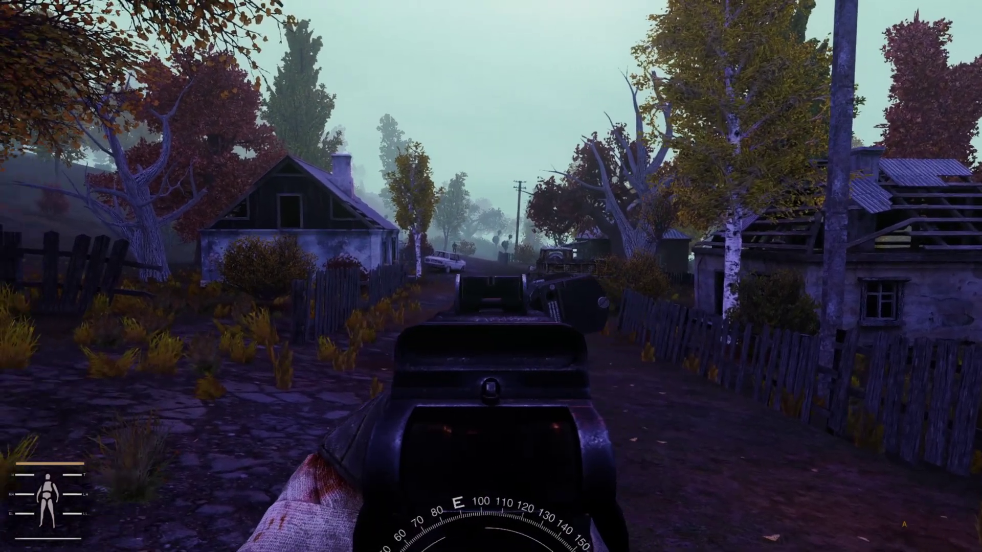
pyautogui.rightClick(491, 276)
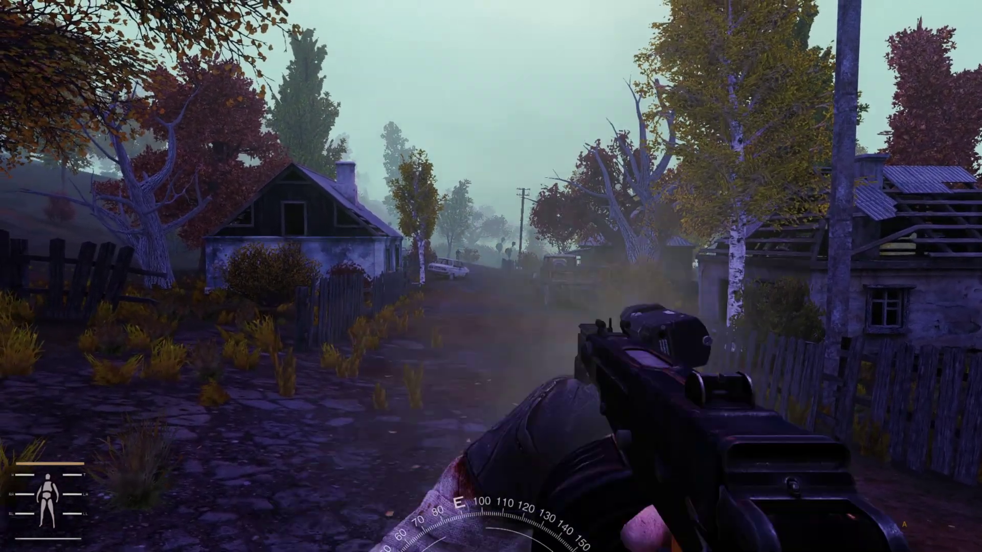
pyautogui.rightClick(491, 276)
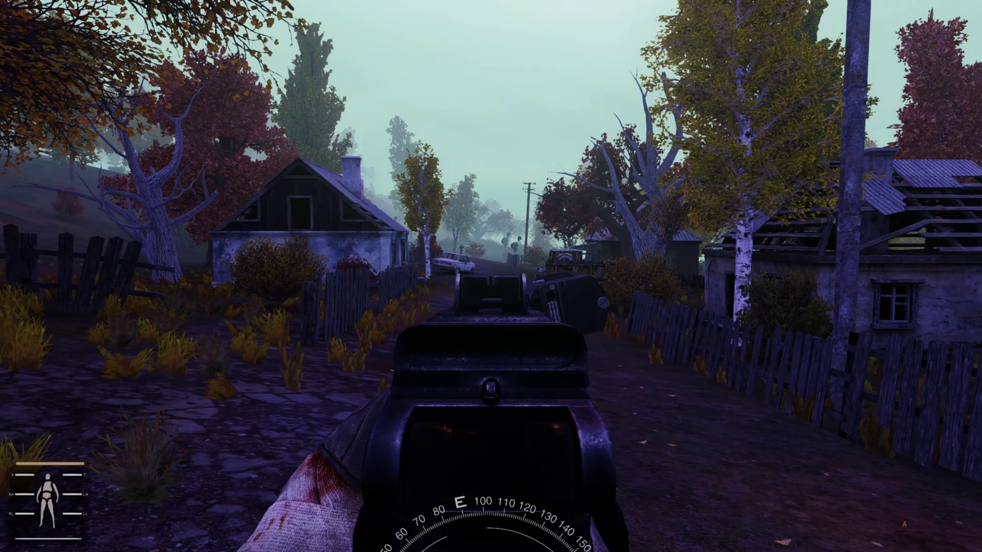
pyautogui.rightClick(491, 276)
pyautogui.rightClick(491, 276)
pyautogui.rightClick(491, 276)
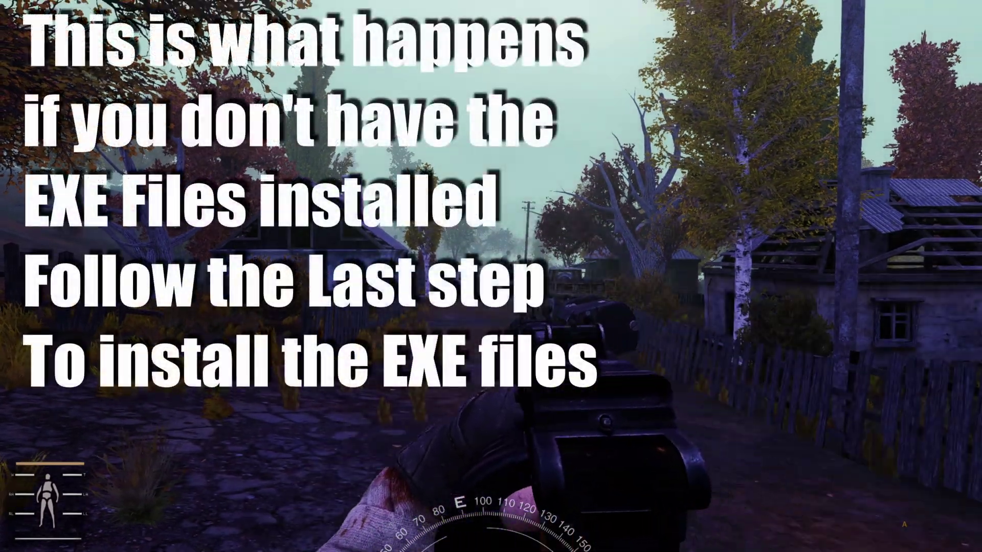
# Fire the SMG repeatedly, both from the hip and while aiming, to test its animations.
pyautogui.click(491, 276)
pyautogui.click(491, 276)
pyautogui.click(491, 276)
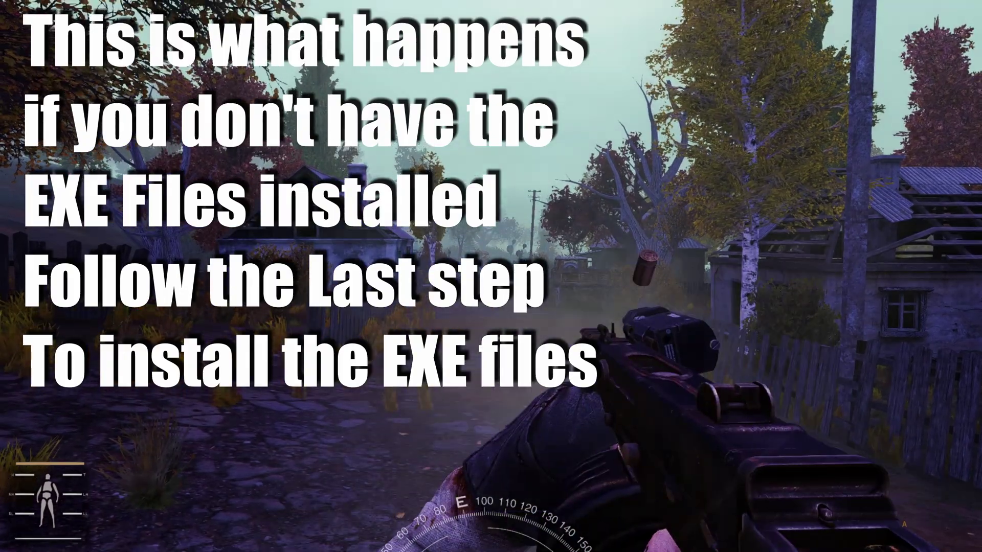
pyautogui.rightClick(491, 276)
pyautogui.click(491, 276)
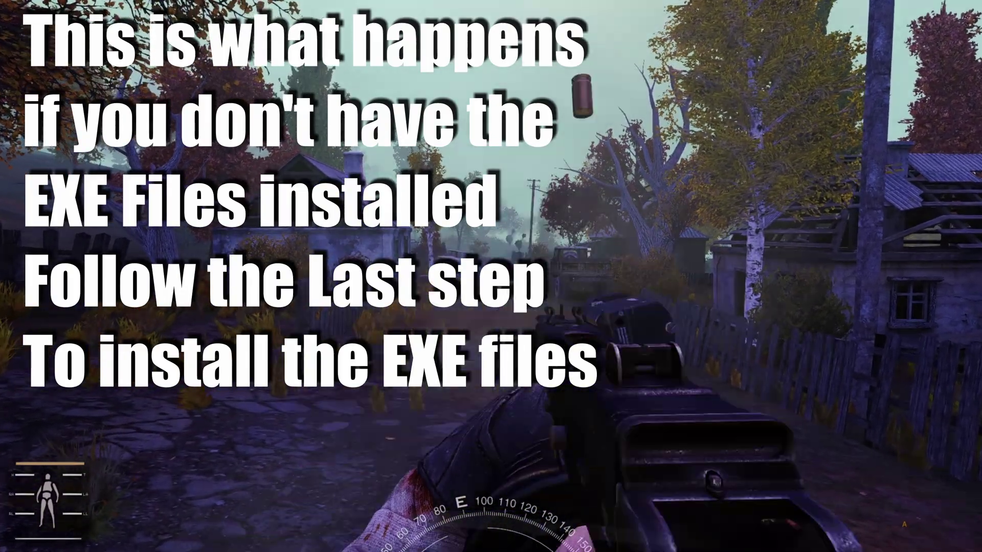
pyautogui.press('w')
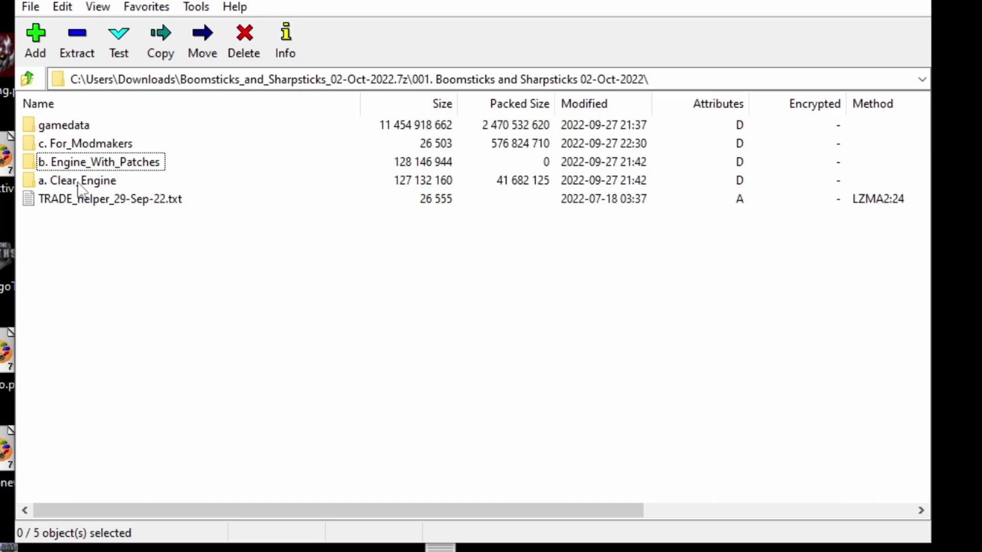
# In the Boomsticks and Sharpsticks archive in 7-Zip, inspect the a. Clear_Engine folder and open b. Engine_With_Patches instead.
pyautogui.doubleClick(78, 182)
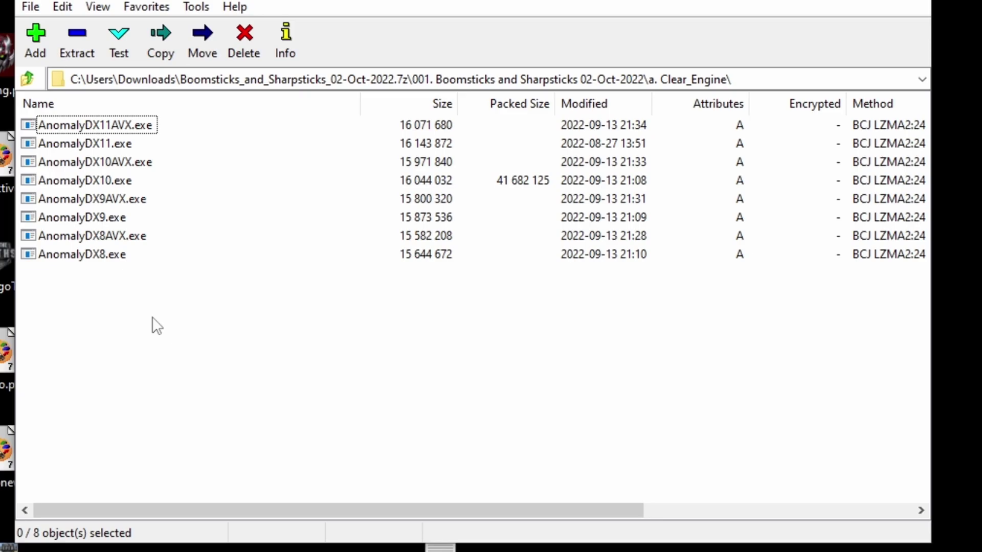
pyautogui.press('BackSpace')
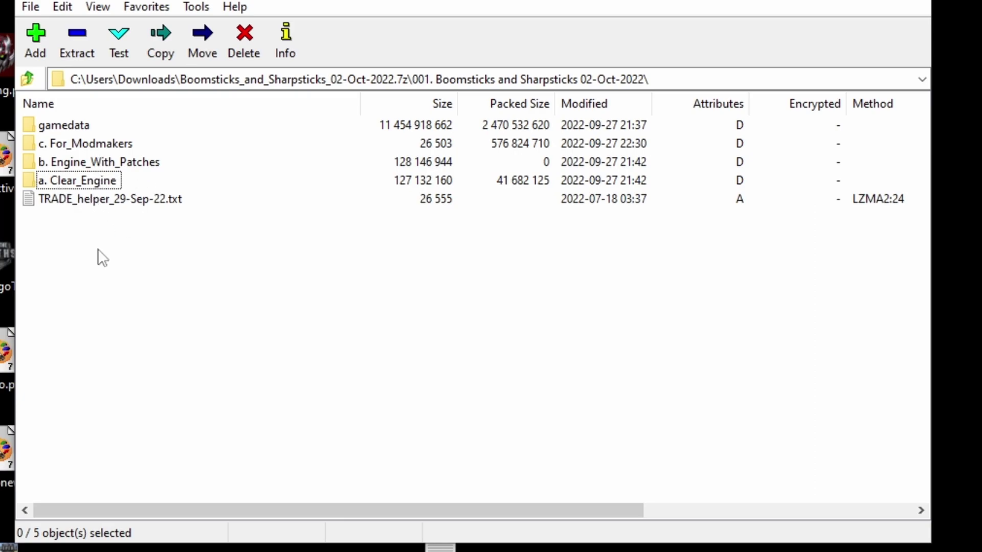
pyautogui.click(115, 165)
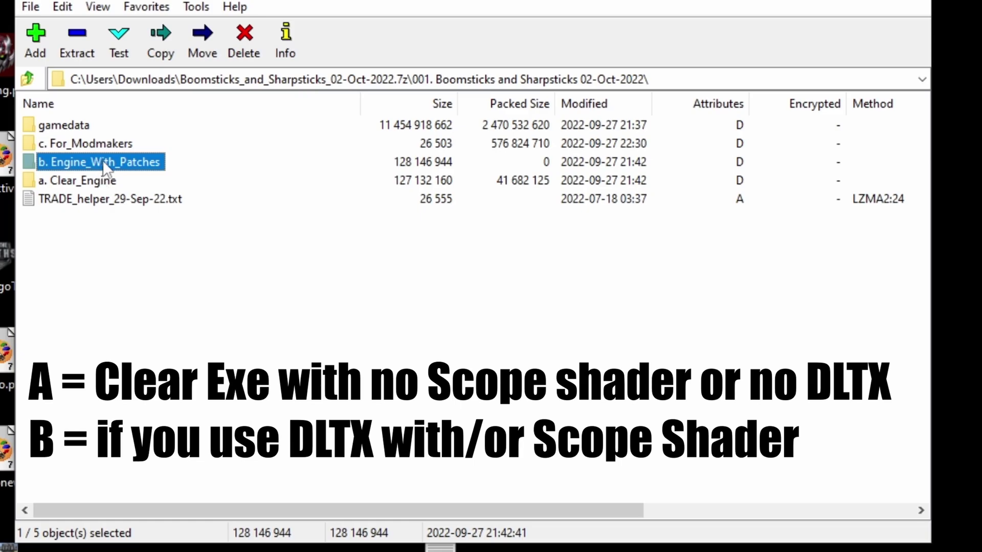
pyautogui.click(82, 183)
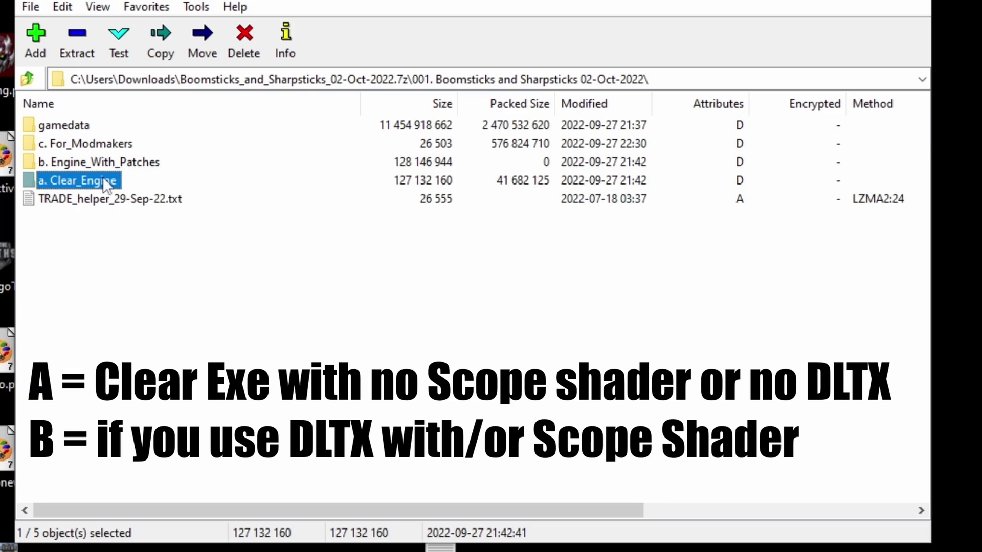
pyautogui.click(72, 162)
pyautogui.doubleClick(75, 165)
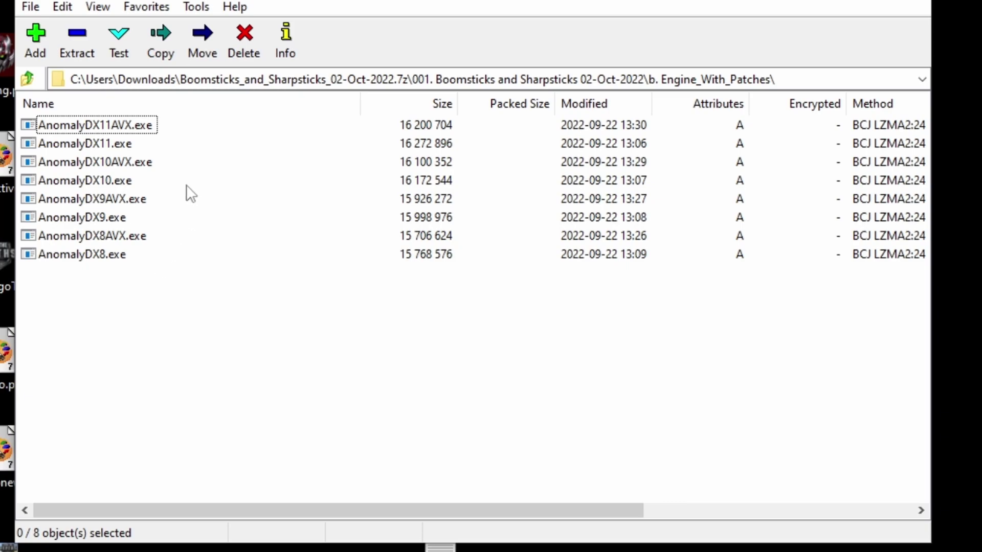
# Extract AnomalyDX11AVX.exe from the patched engine folder to the desktop, and shift the archive window to uncover the file.
pyautogui.click(64, 131)
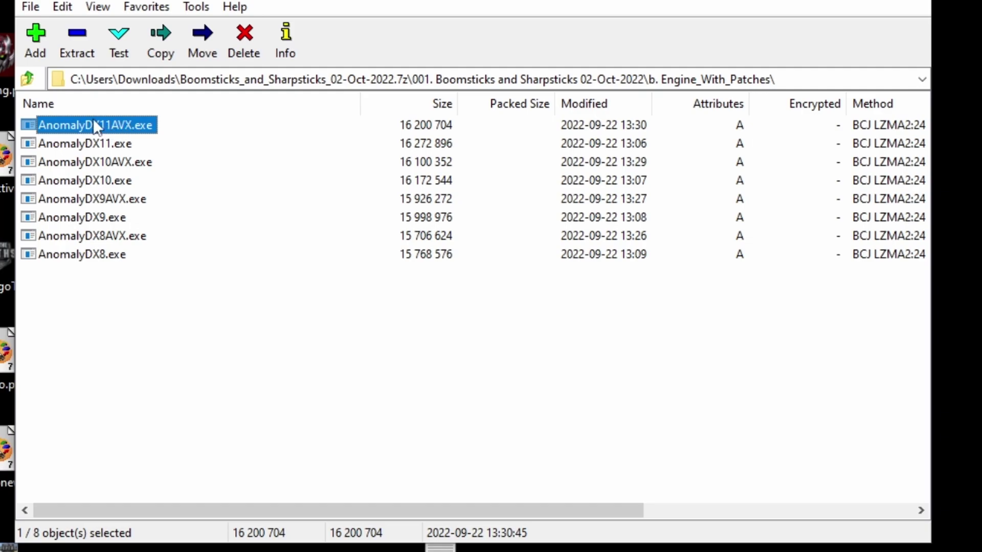
pyautogui.moveTo(109, 124); pyautogui.dragTo(247, 551)
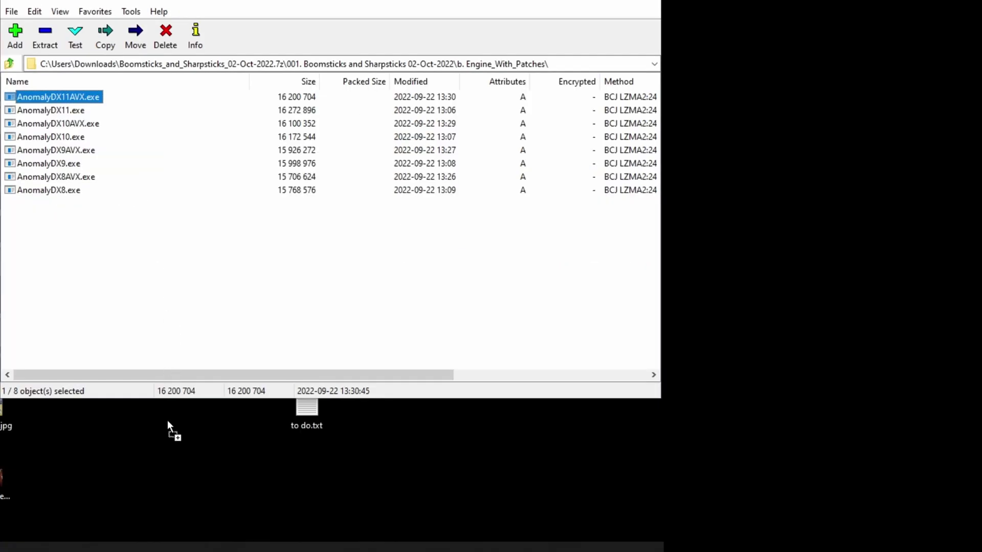
pyautogui.moveTo(167, 425); pyautogui.dragTo(167, 425)
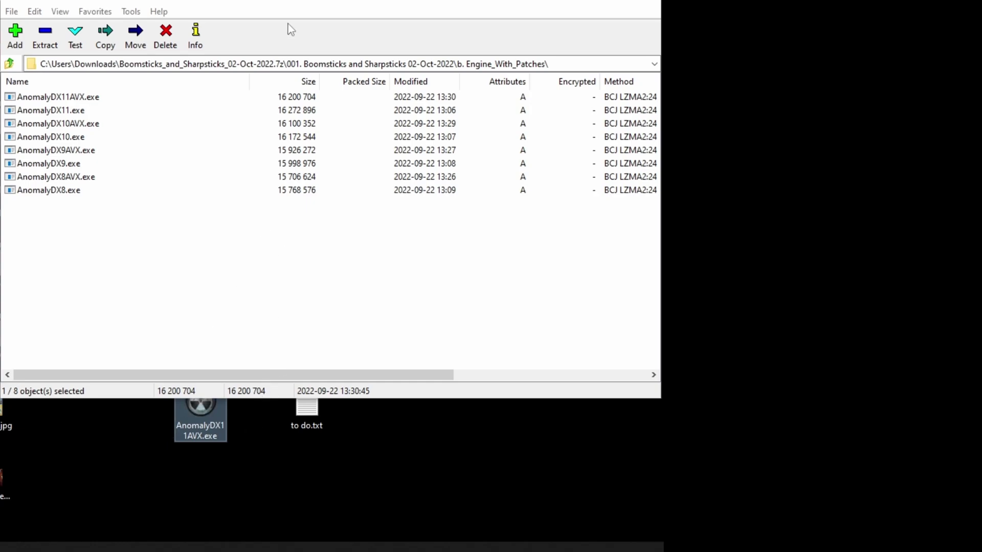
pyautogui.moveTo(294, 2); pyautogui.dragTo(293, 0)
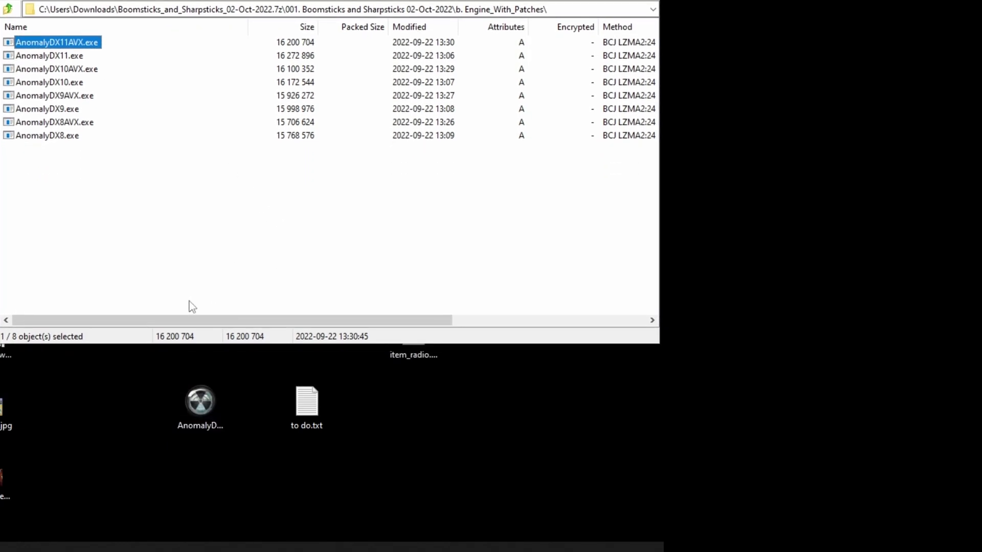
# Rename the extracted AnomalyDX11AVX.exe on the desktop to AnomalyDX11AVXBASVideotest.exe.
pyautogui.click(195, 411)
pyautogui.moveTo(198, 434)
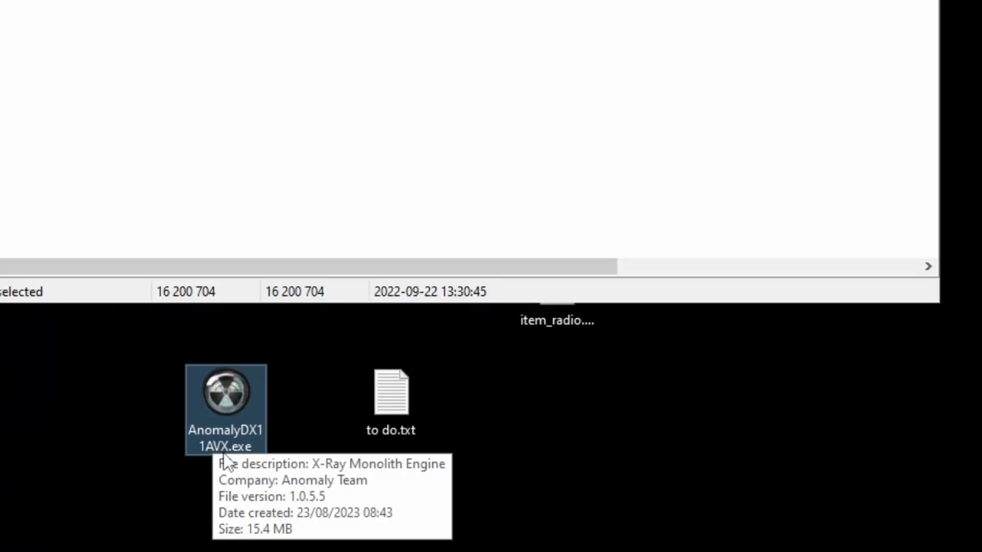
pyautogui.click(202, 437)
pyautogui.click(233, 450)
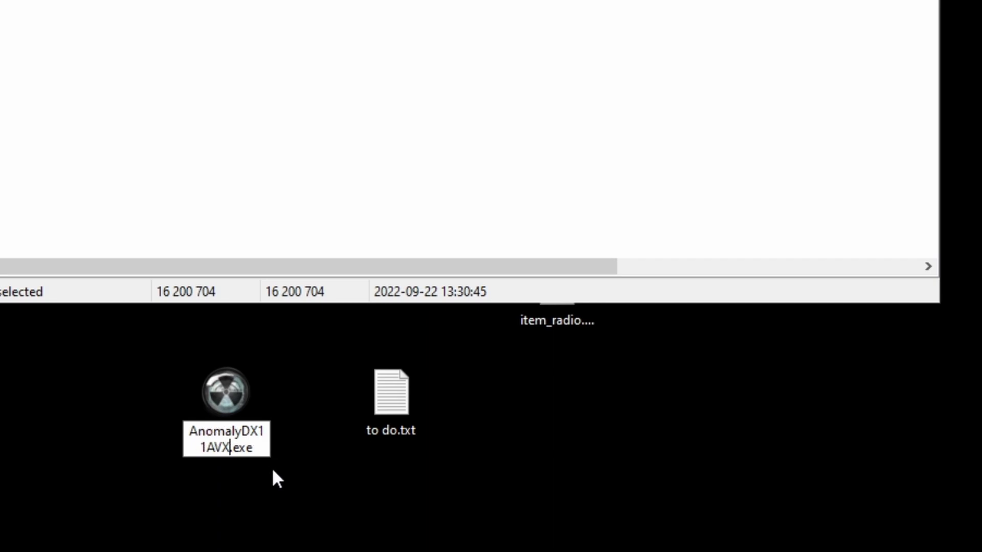
pyautogui.write('BAS')
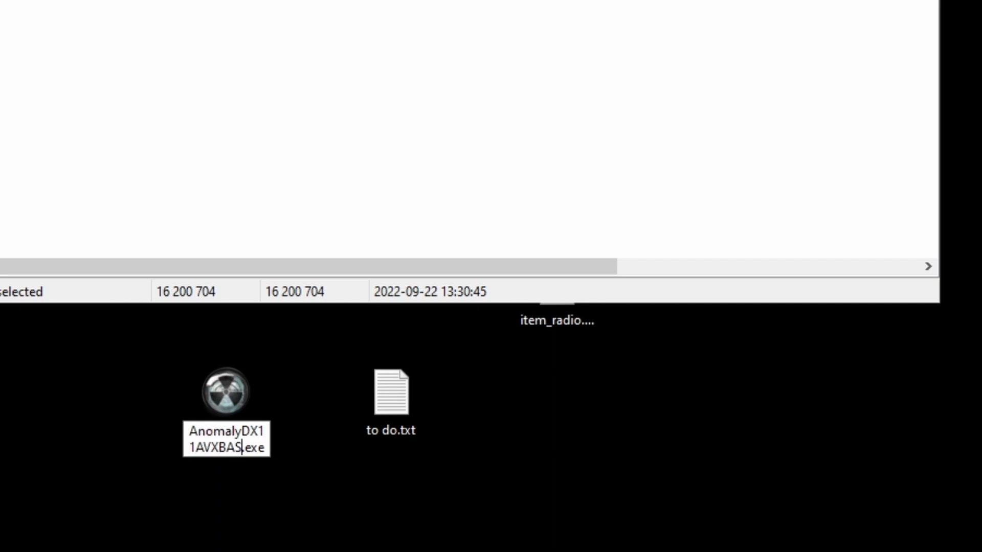
pyautogui.write('Video')
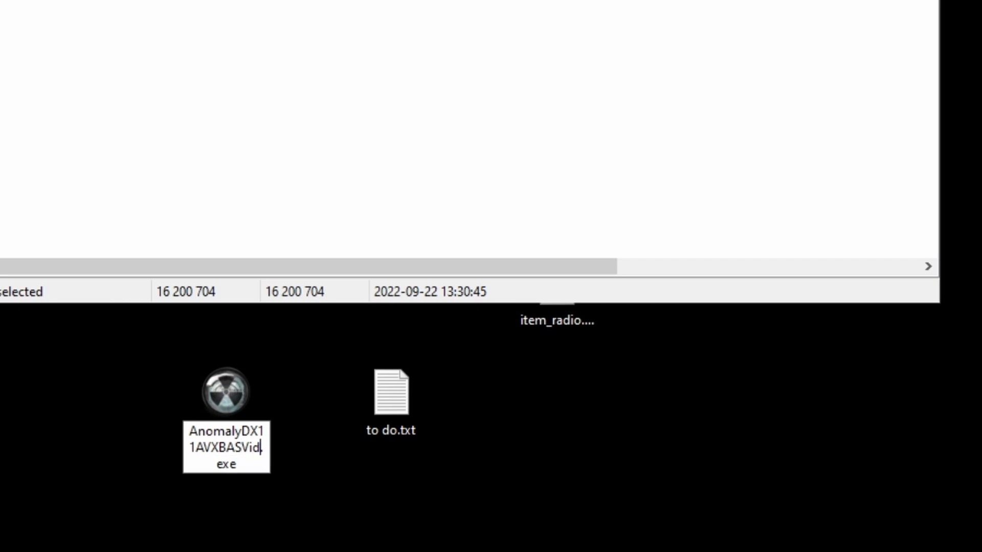
pyautogui.write('test')
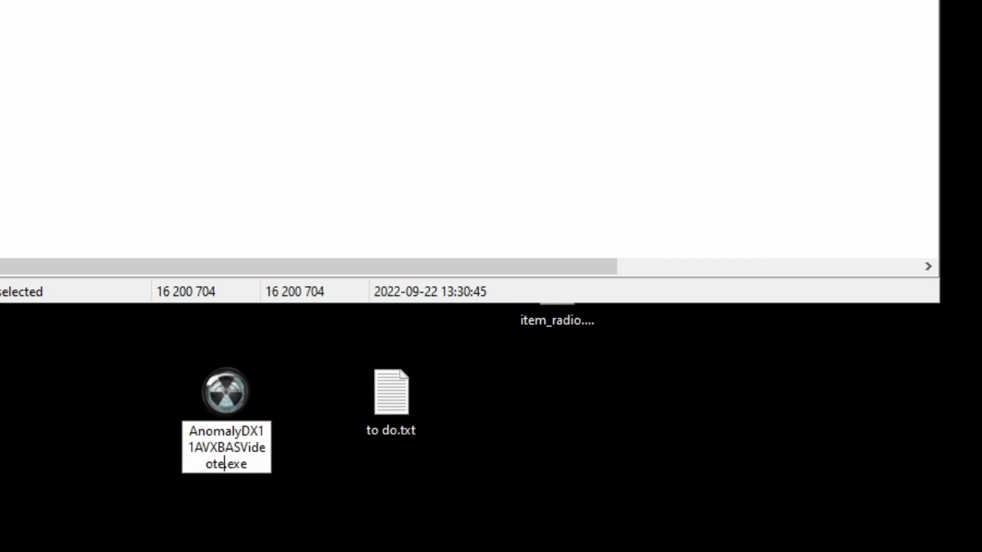
pyautogui.press('Return')
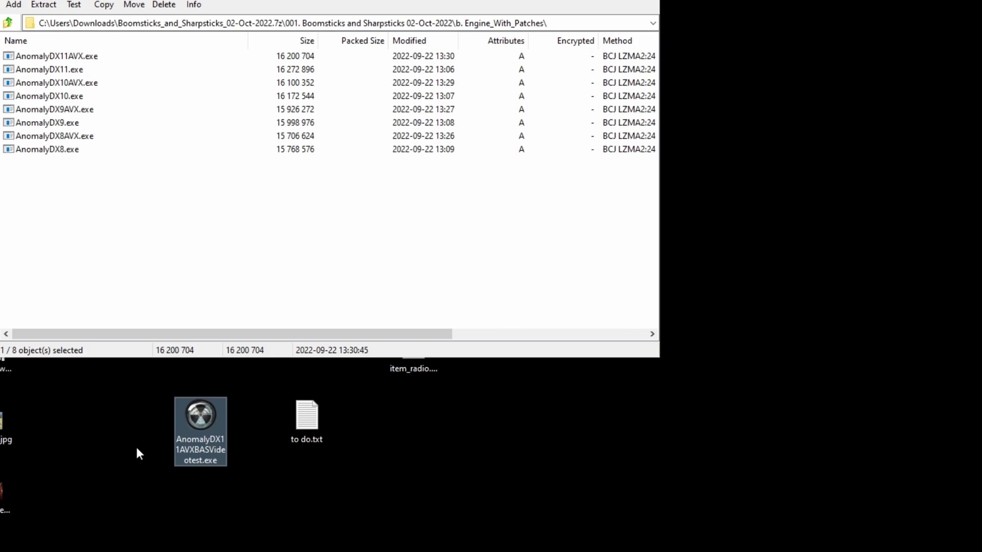
# Move AnomalyDX11AVXBASVideotest.exe from the desktop into the bin folder of Anomaly 2.0 under Games on D.
pyautogui.click(129, 409)
pyautogui.click(206, 421)
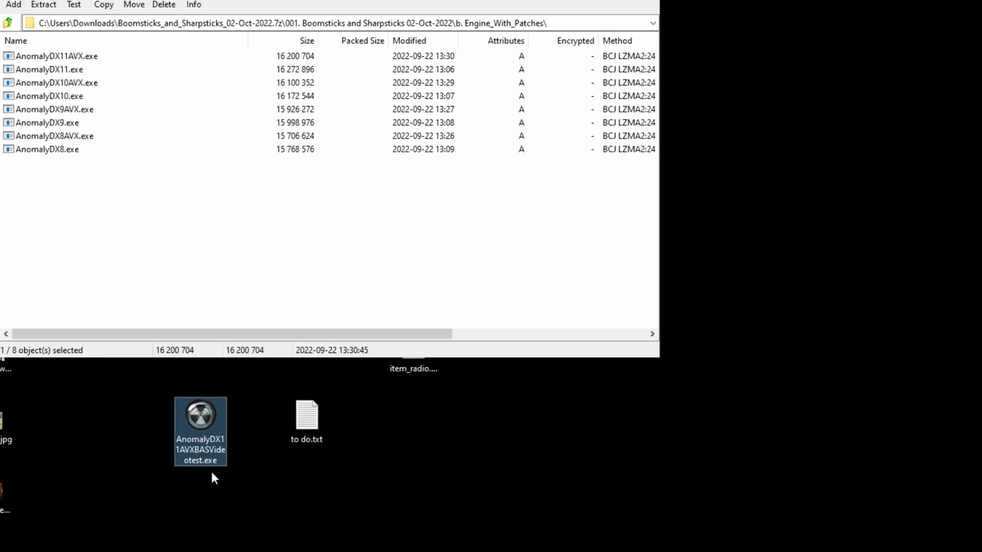
pyautogui.rightClick(207, 411)
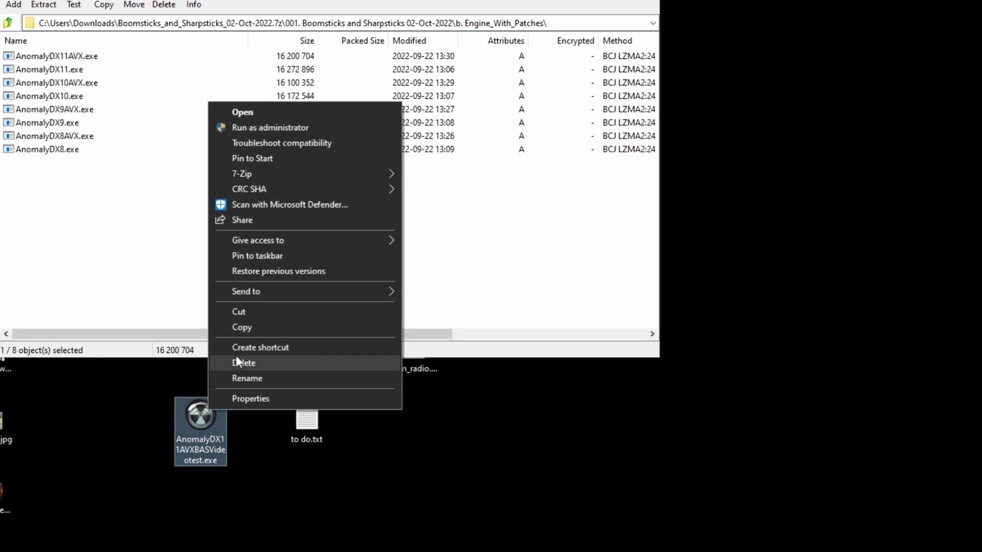
pyautogui.click(248, 312)
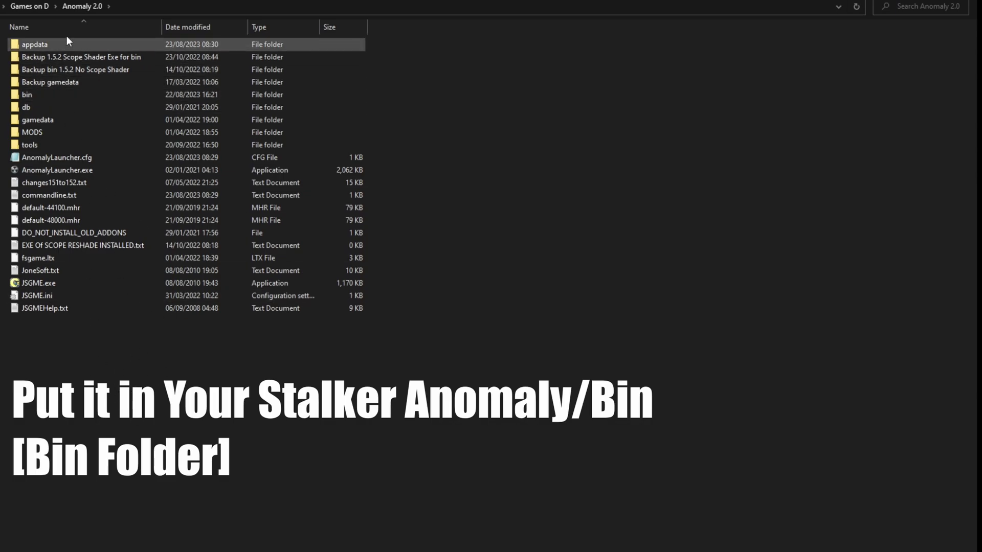
pyautogui.doubleClick(41, 94)
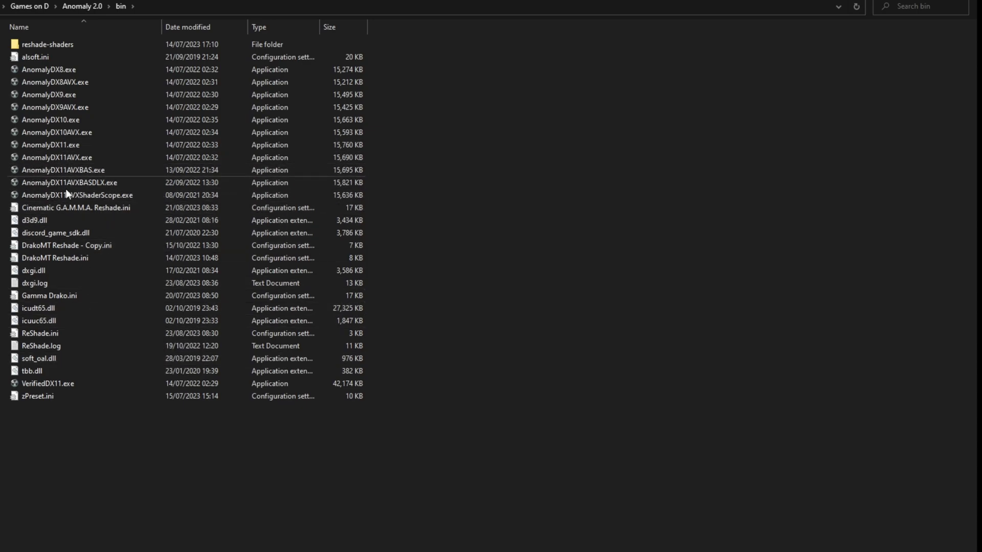
pyautogui.rightClick(99, 434)
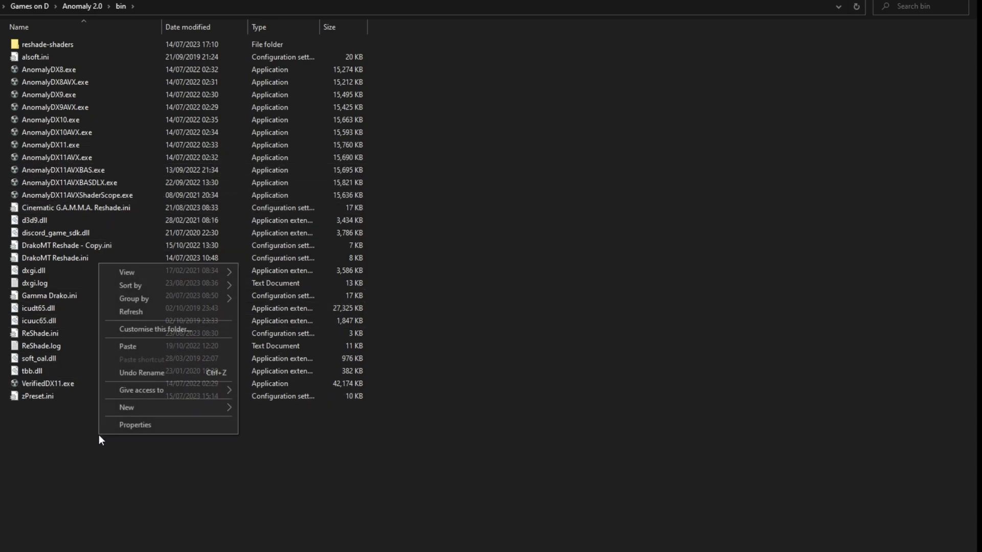
pyautogui.click(139, 347)
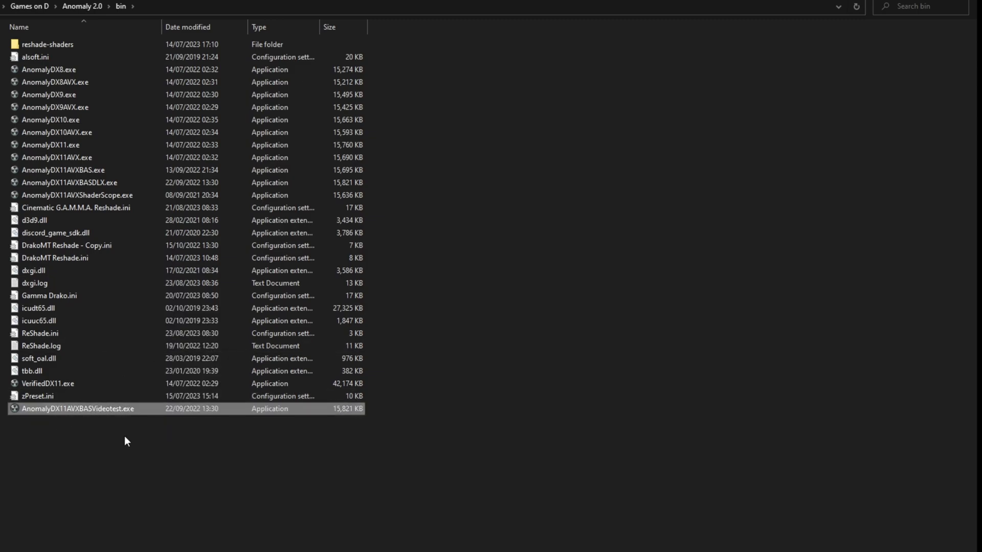
pyautogui.moveTo(87, 412)
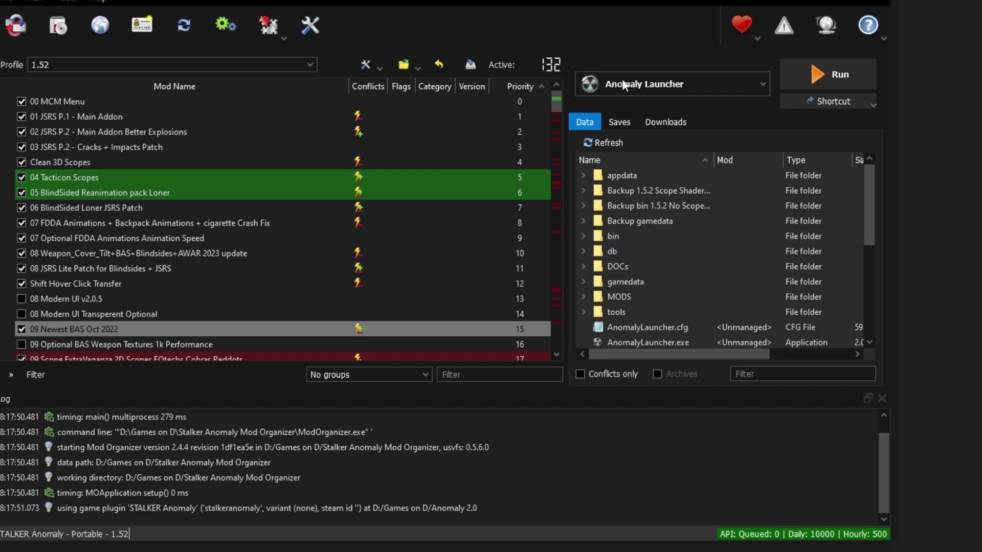
# Add AnomalyDX11AVXBASVideotest.exe from the Anomaly 2.0 bin folder as a new executable in Mod Organizer.
pyautogui.click(664, 85)
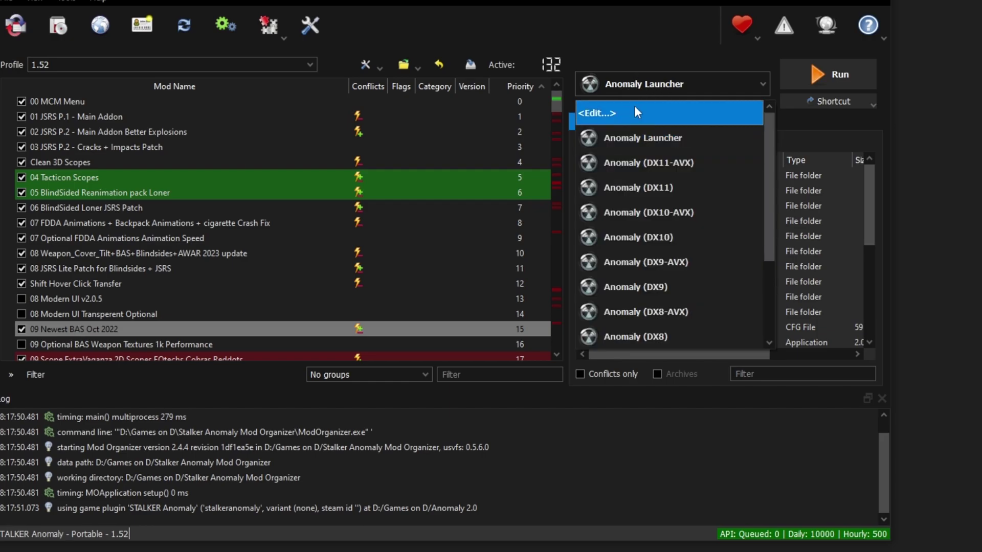
pyautogui.click(609, 112)
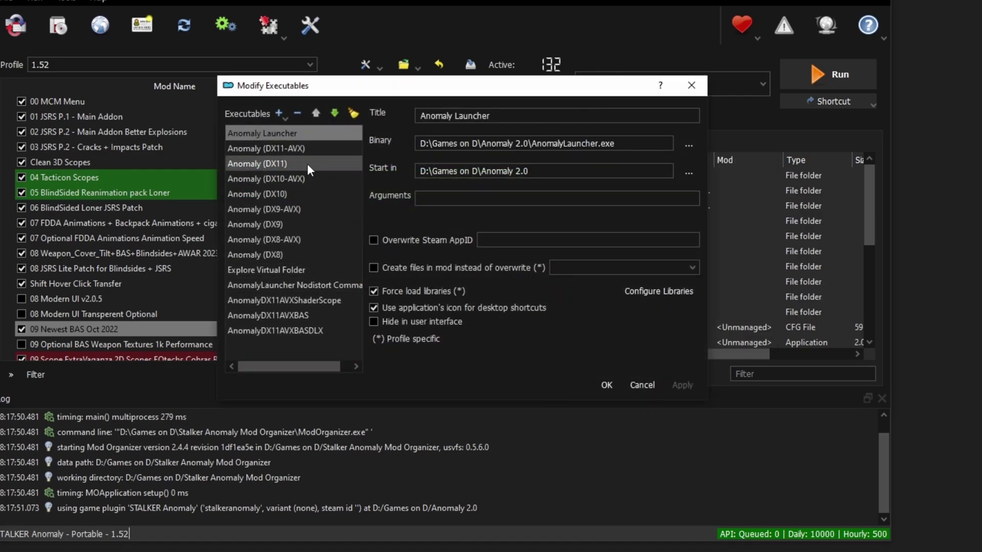
pyautogui.click(279, 113)
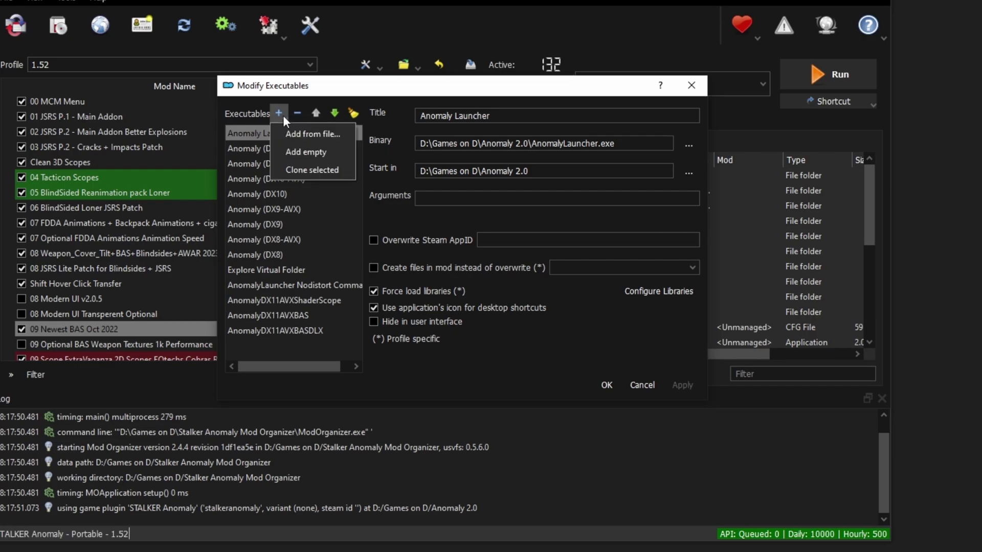
pyautogui.click(311, 134)
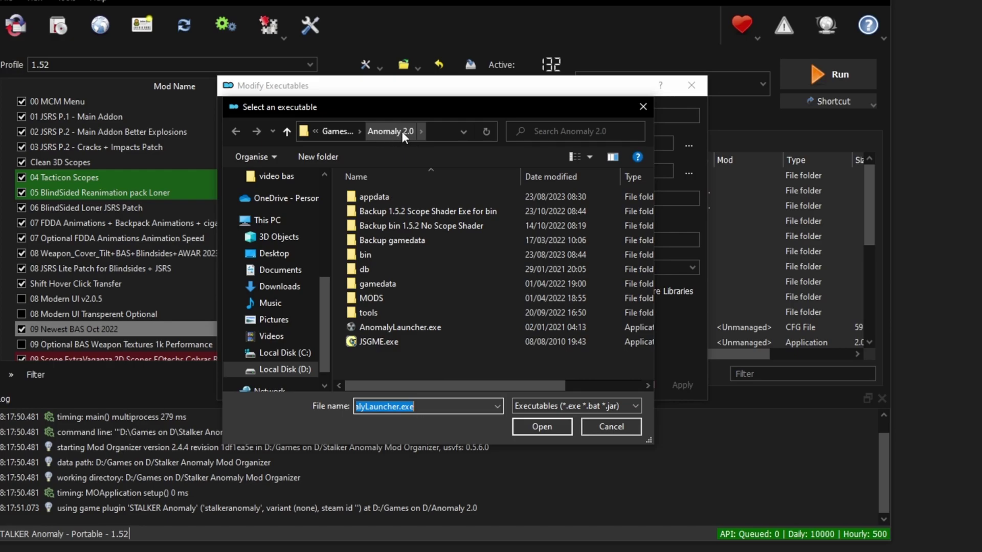
pyautogui.doubleClick(381, 252)
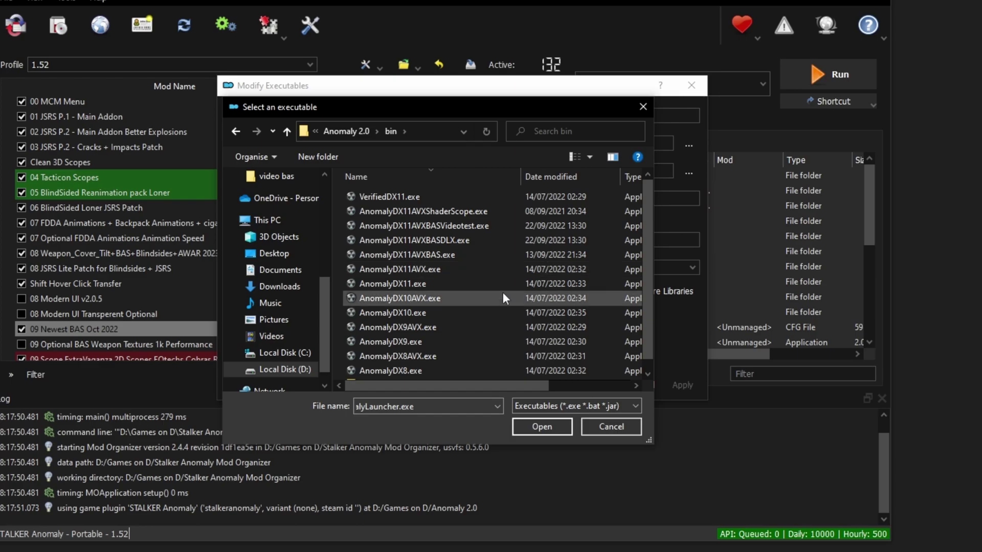
pyautogui.click(392, 230)
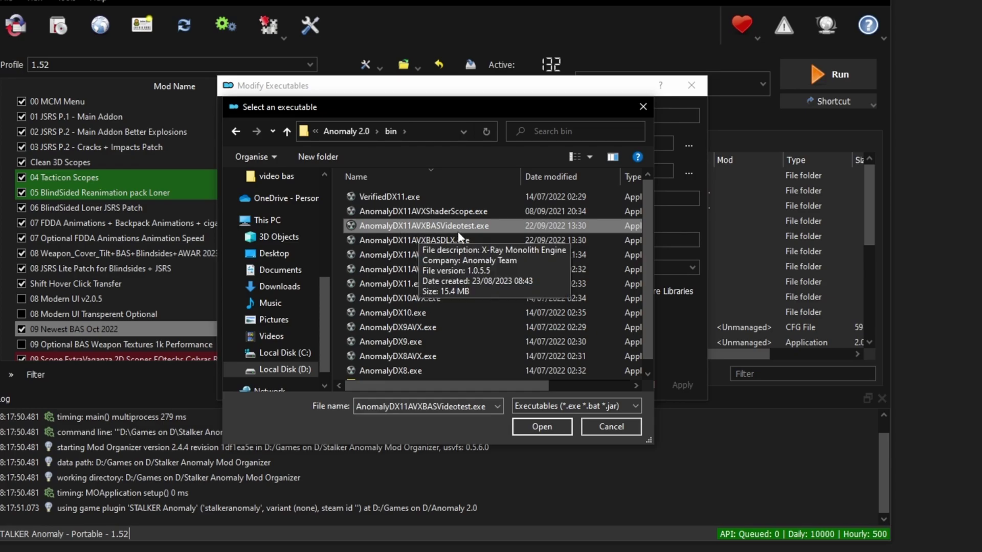
pyautogui.click(543, 424)
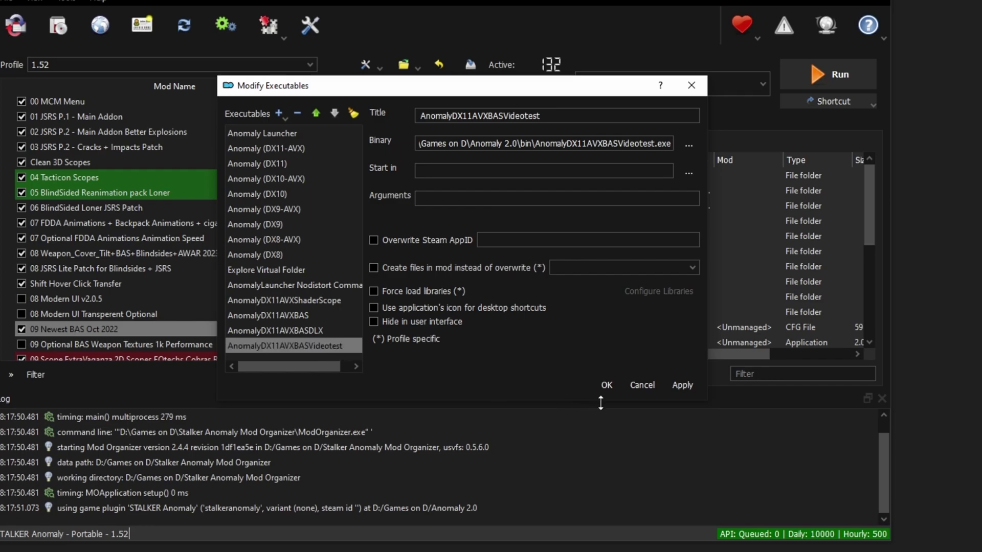
pyautogui.click(609, 385)
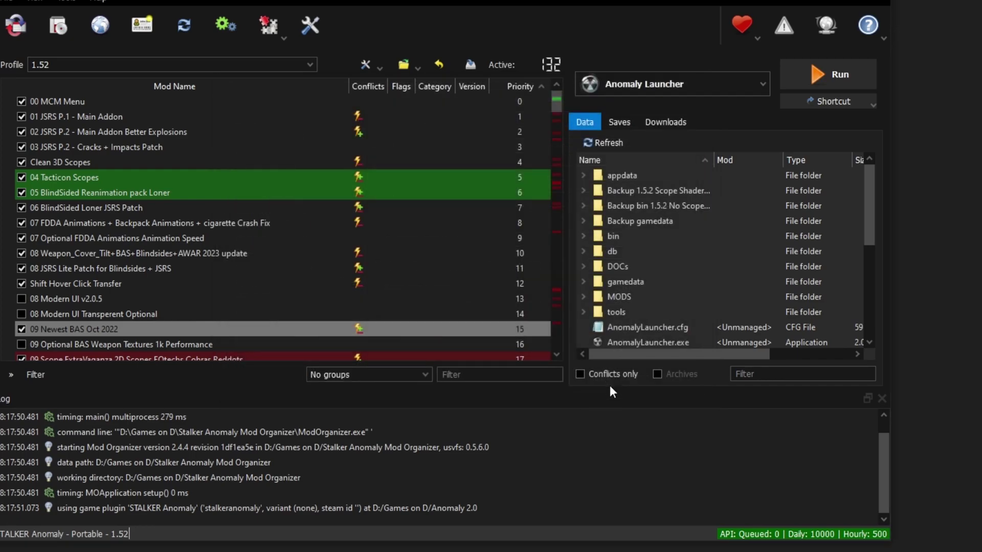
# Choose AnomalyDX11AVXBASVideotest as the executable and run the game with it.
pyautogui.click(686, 83)
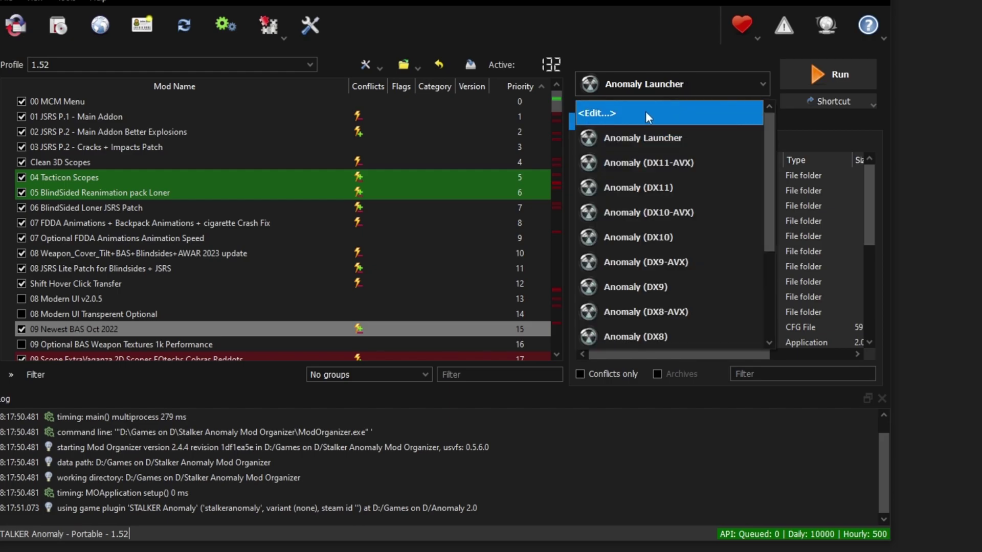
pyautogui.scroll(-2, 648, 148)
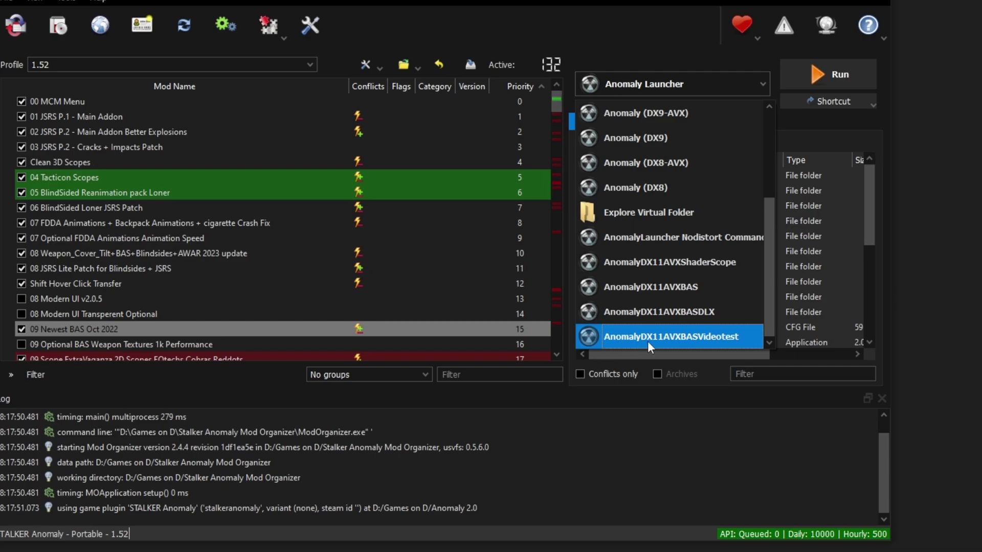
pyautogui.click(674, 336)
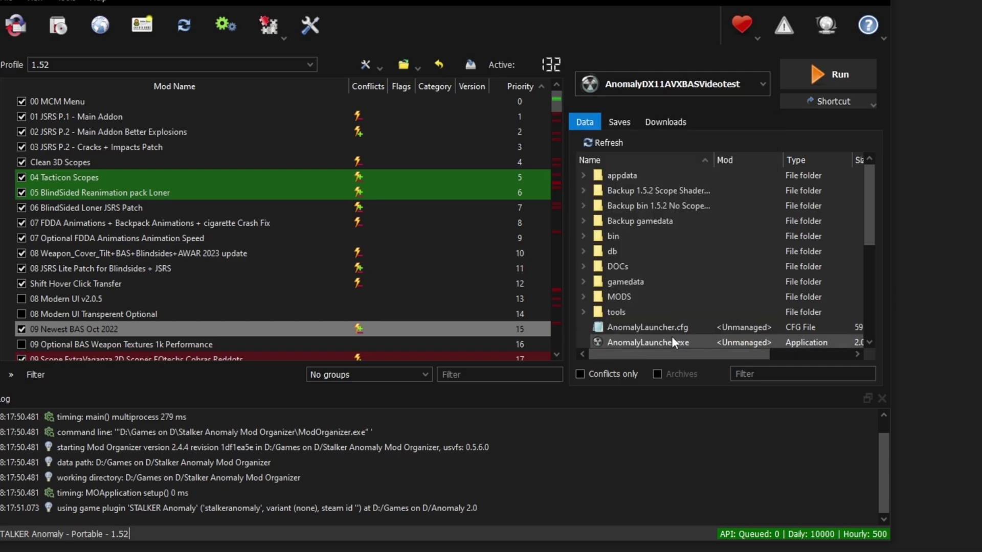
pyautogui.click(836, 77)
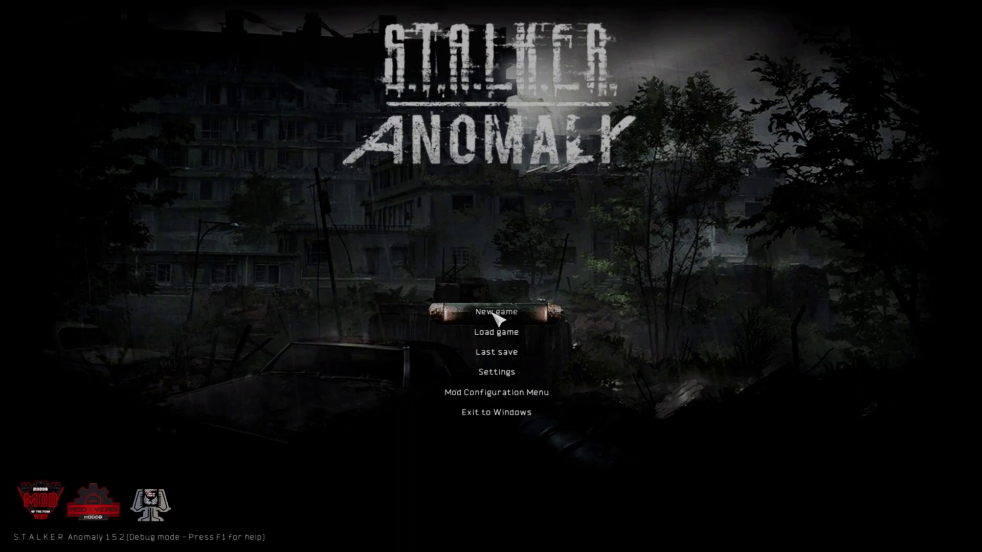
# Start a new game with Story mode disabled and Khutorok (Meadow) as the starting location.
pyautogui.click(494, 314)
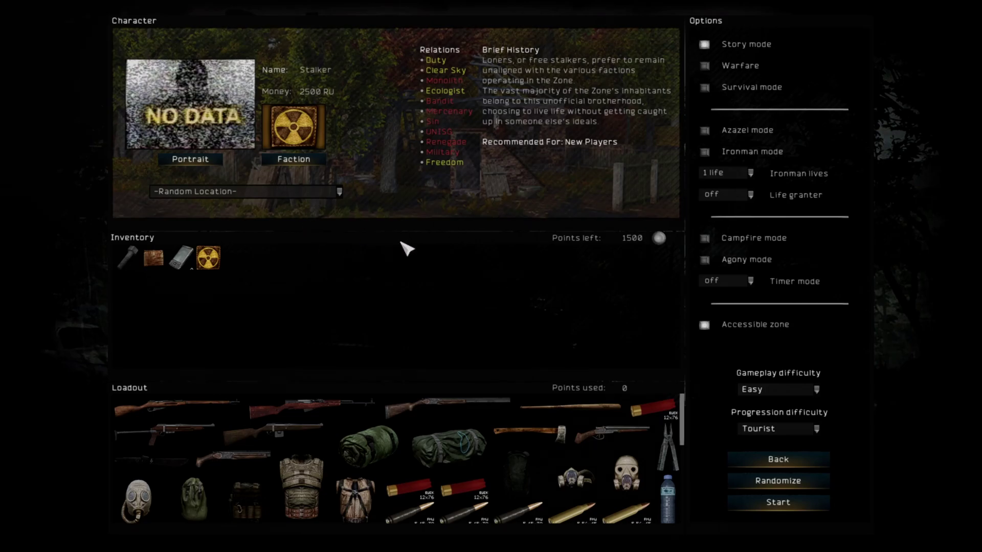
pyautogui.click(725, 46)
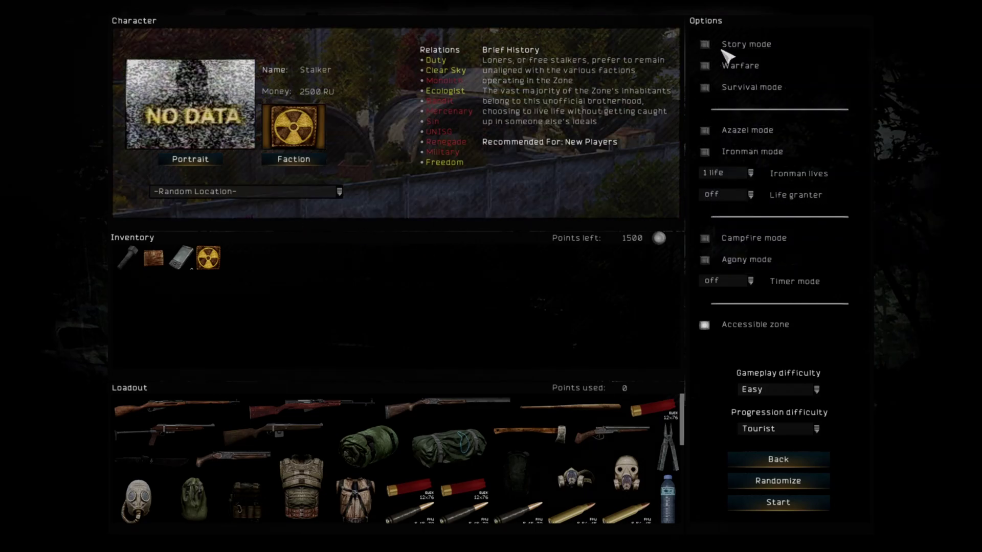
pyautogui.click(262, 194)
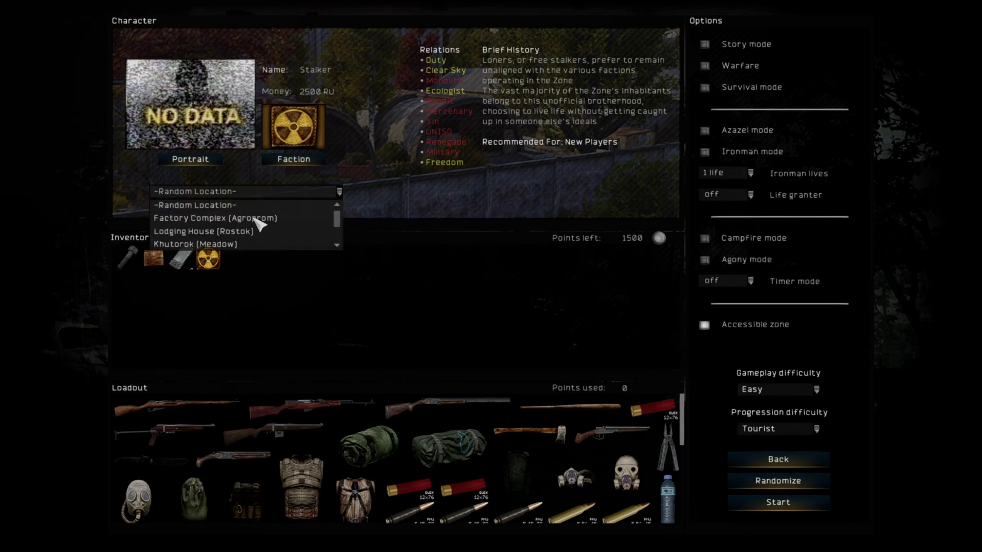
pyautogui.click(231, 245)
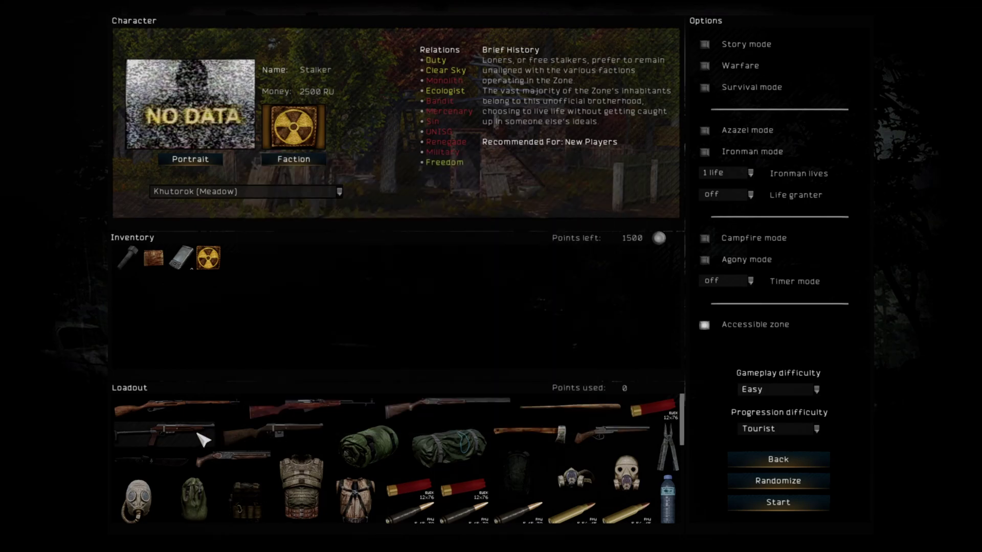
pyautogui.moveTo(179, 437)
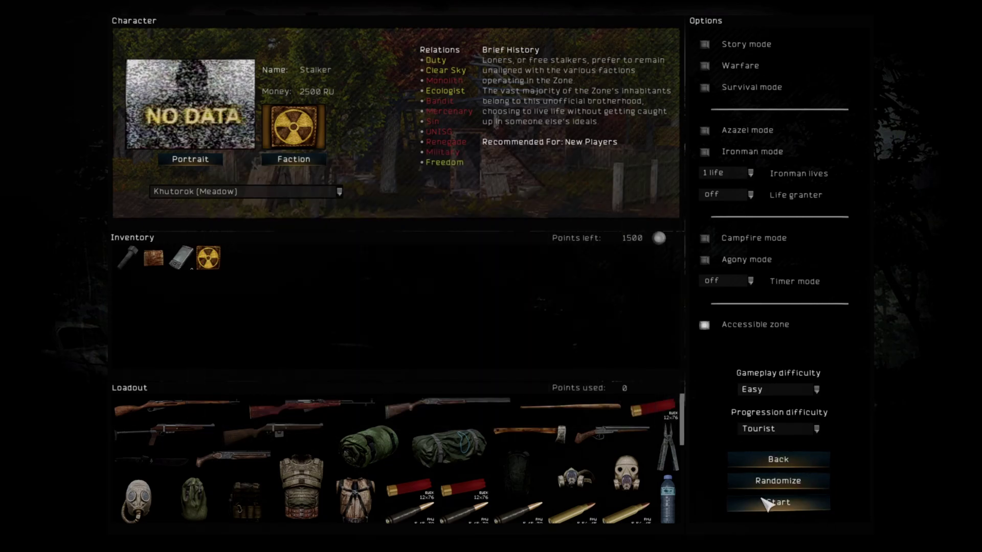
pyautogui.click(778, 505)
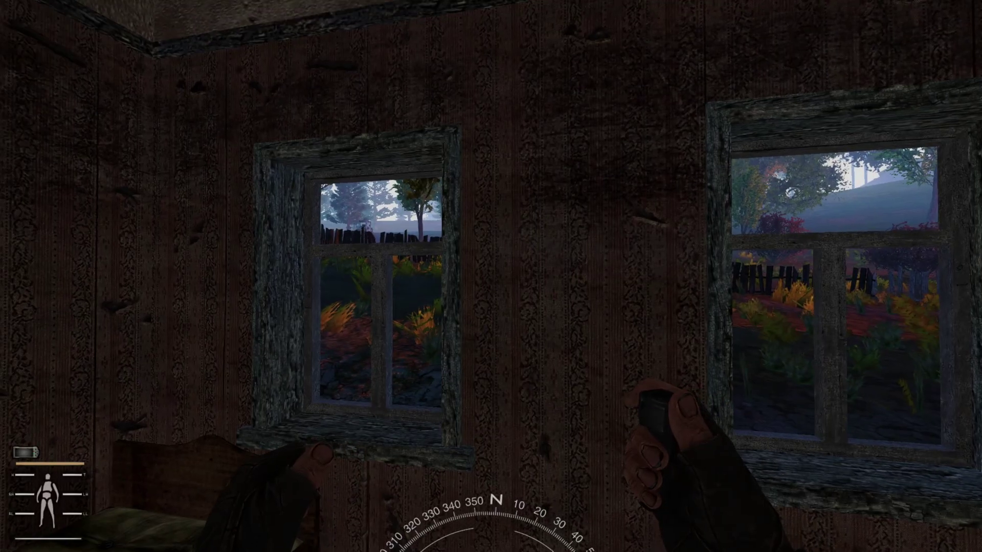
# Walk out of the starting house onto the village road.
pyautogui.press('w')
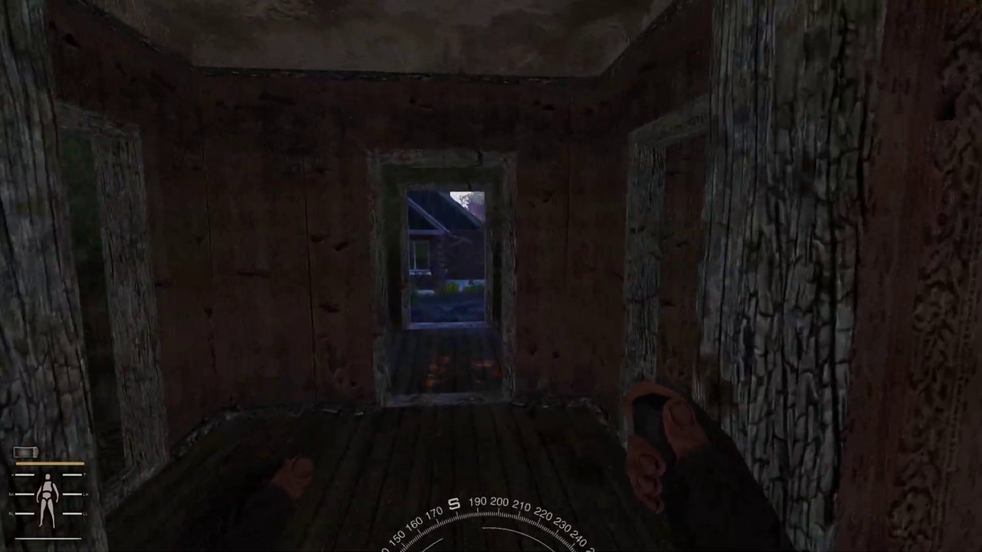
pyautogui.press('w')
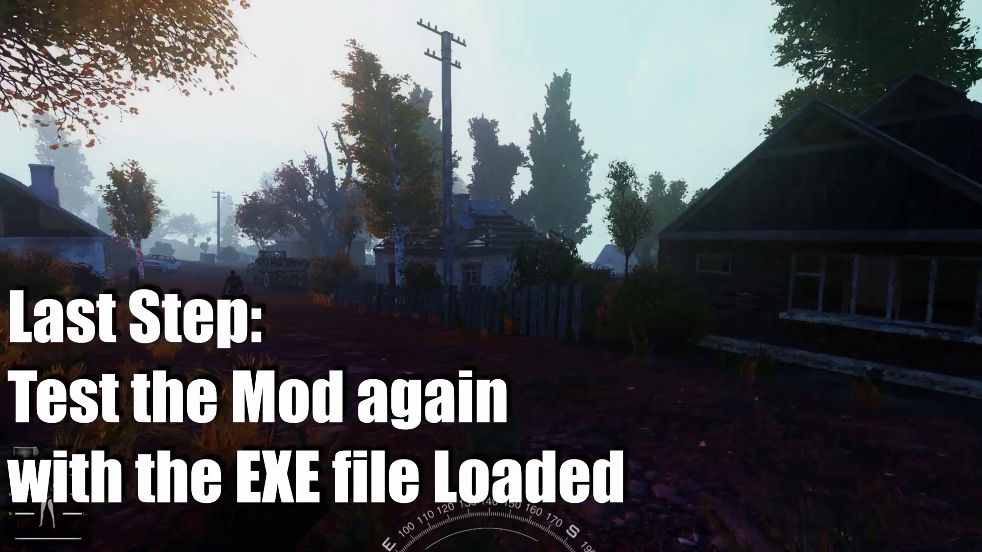
pyautogui.press('w')
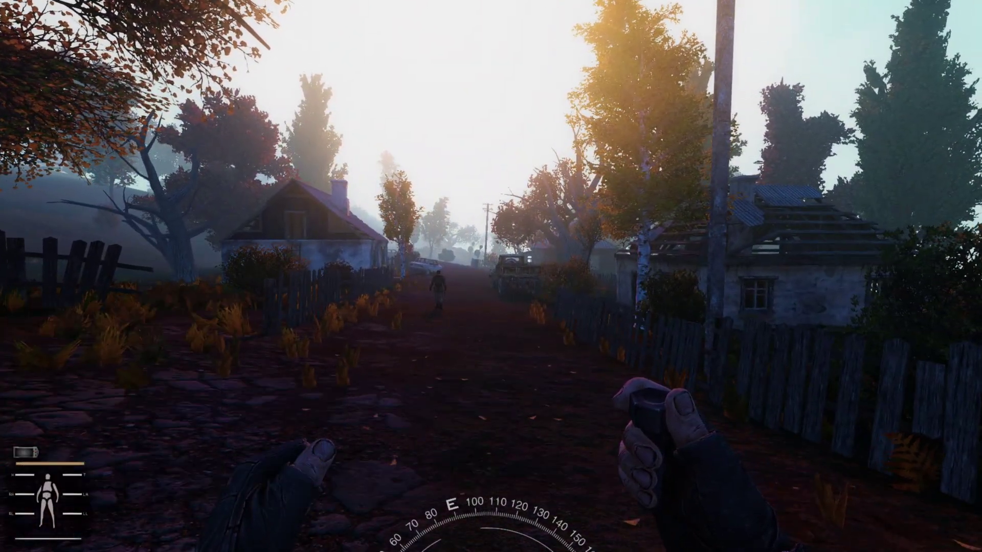
# Spawn the Skorpion vz.61 Polymer's (BaS) from the SMG weapons into the inventory with the debug item spawner.
pyautogui.press('F7')
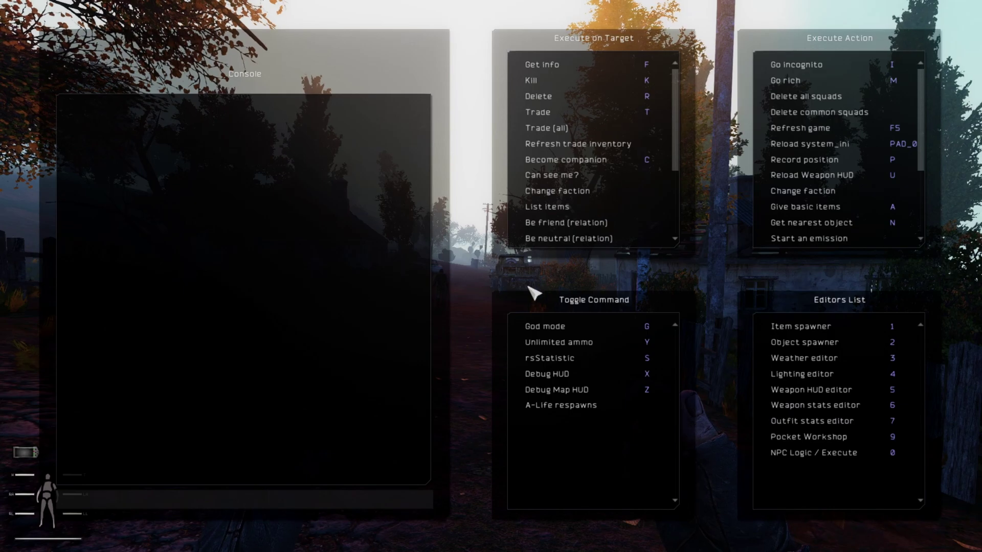
pyautogui.click(801, 328)
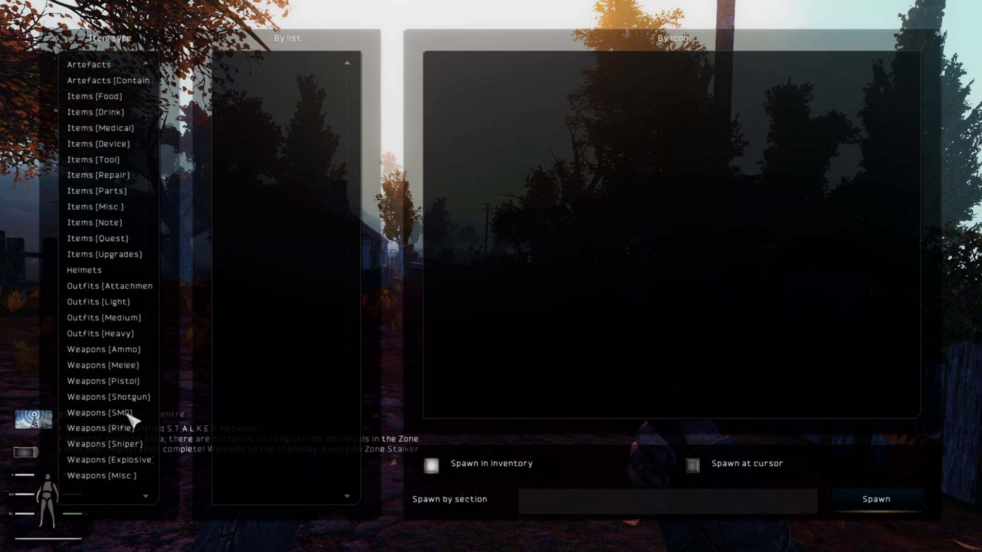
pyautogui.click(128, 414)
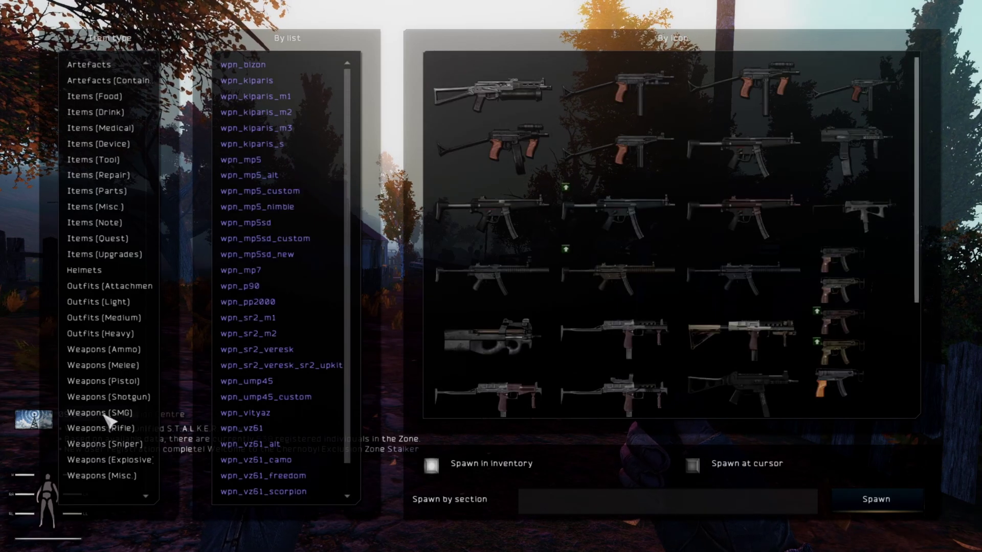
pyautogui.scroll(-5, 526, 351)
pyautogui.moveTo(514, 364)
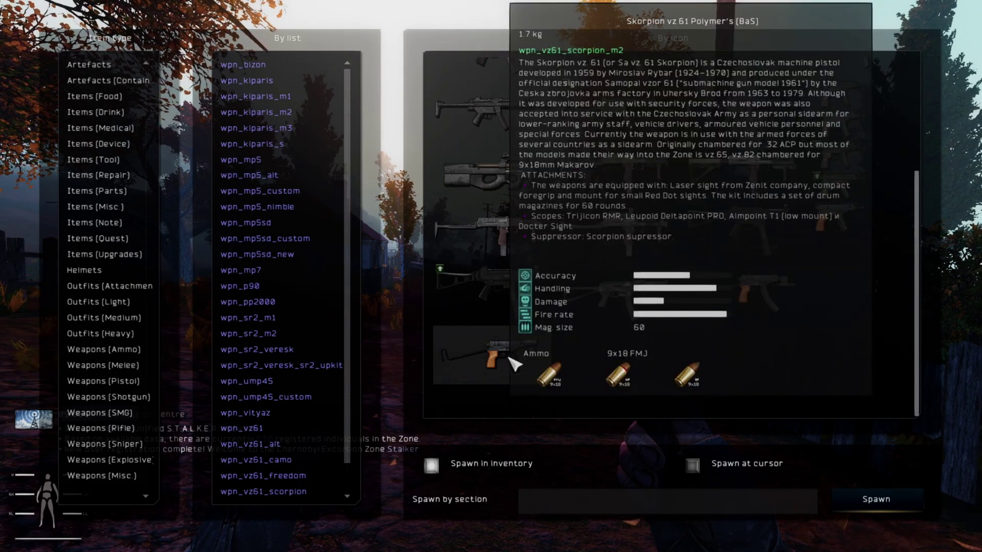
pyautogui.doubleClick(514, 364)
pyautogui.press('Escape')
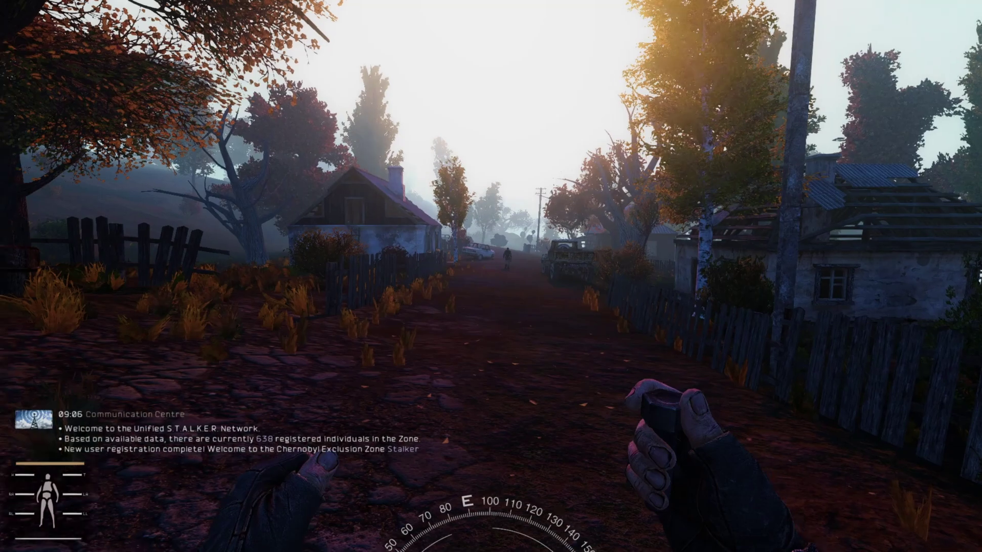
# Move the Skorpion from its current weapon slot to the other primary weapon slot in the inventory.
pyautogui.press('i')
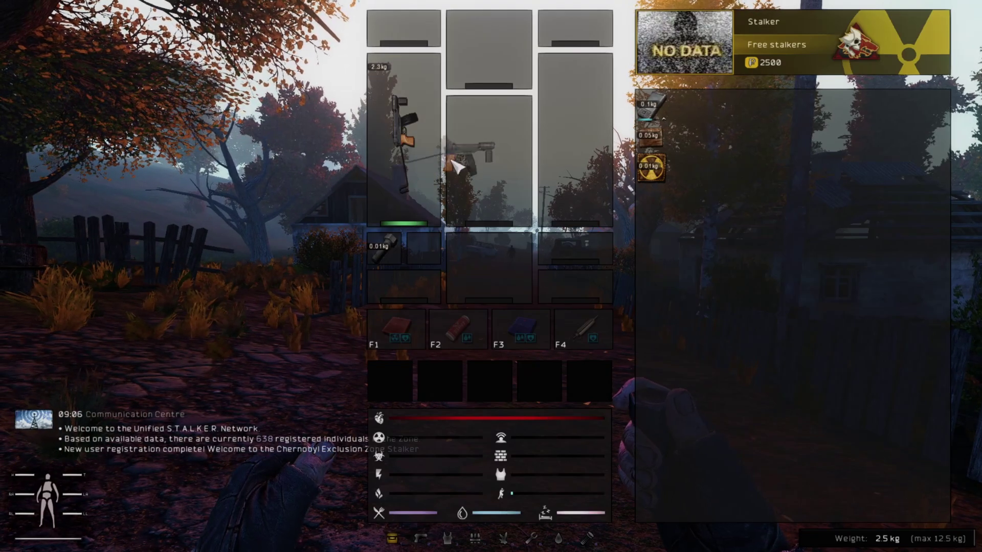
pyautogui.moveTo(457, 166); pyautogui.dragTo(566, 171)
pyautogui.press('i')
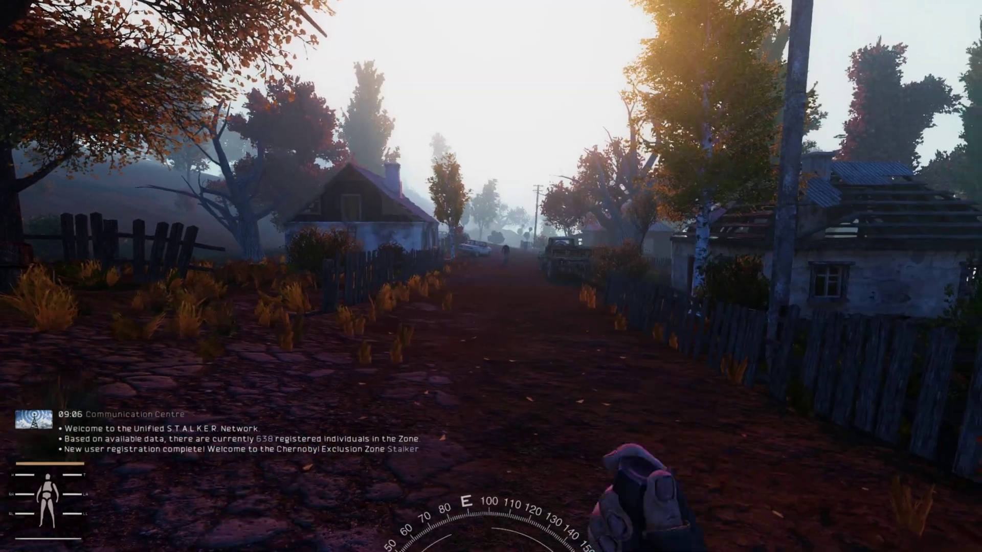
# Draw the Skorpion, aim down its sights and fire a test shot along the road.
pyautogui.press('3')
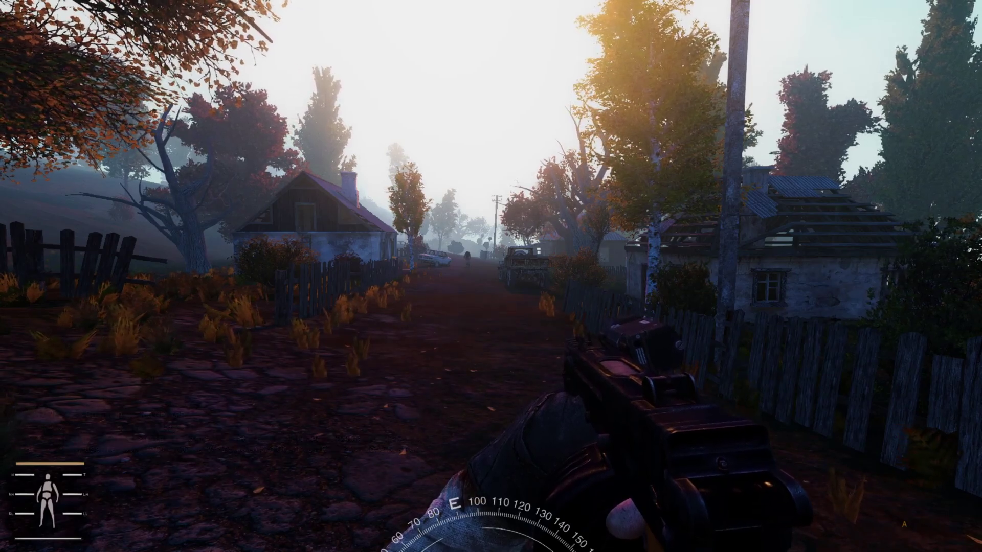
pyautogui.rightClick(491, 277)
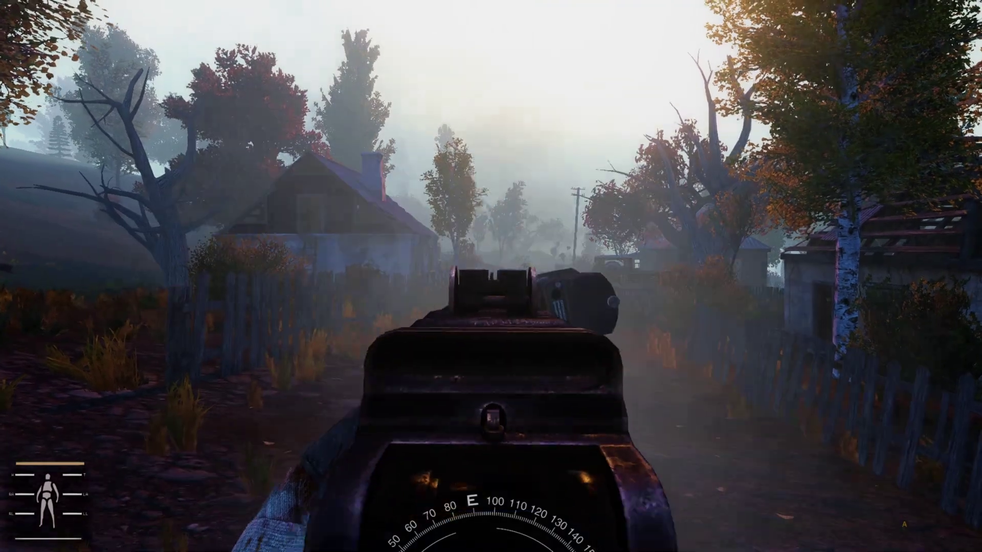
pyautogui.click(491, 276)
pyautogui.rightClick(491, 276)
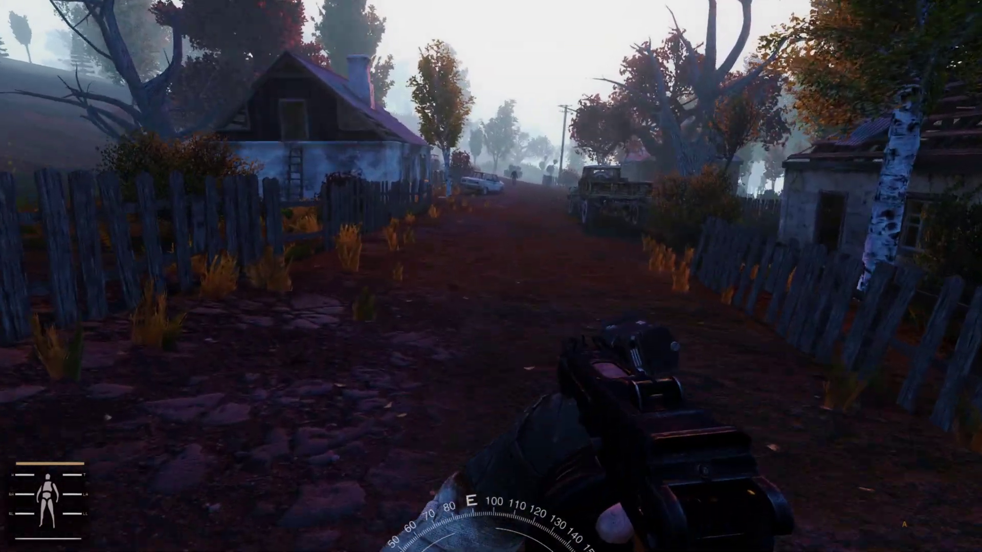
pyautogui.rightClick(491, 276)
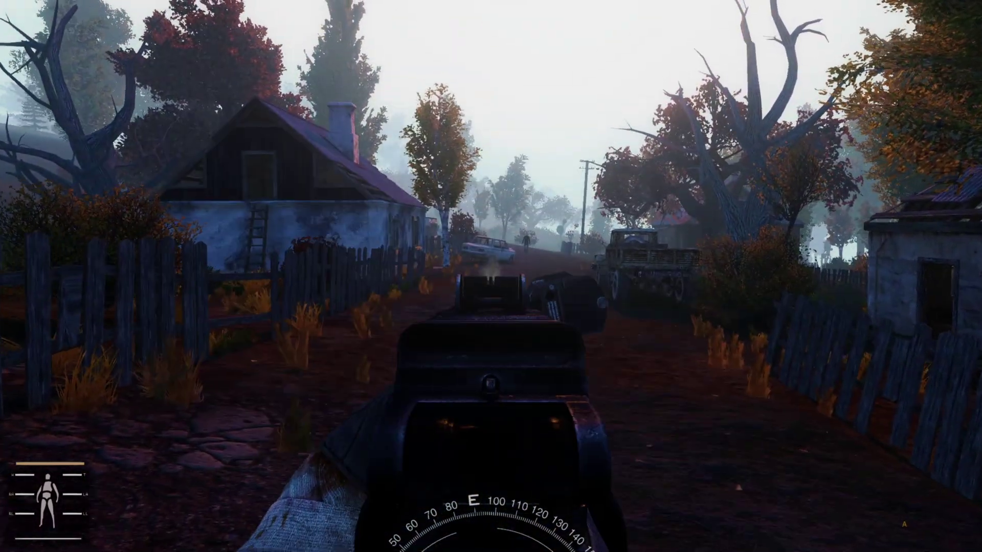
# Spawn a scoped sniper rifle with the debug item spawner and test its scope on the village road.
pyautogui.press('F7')
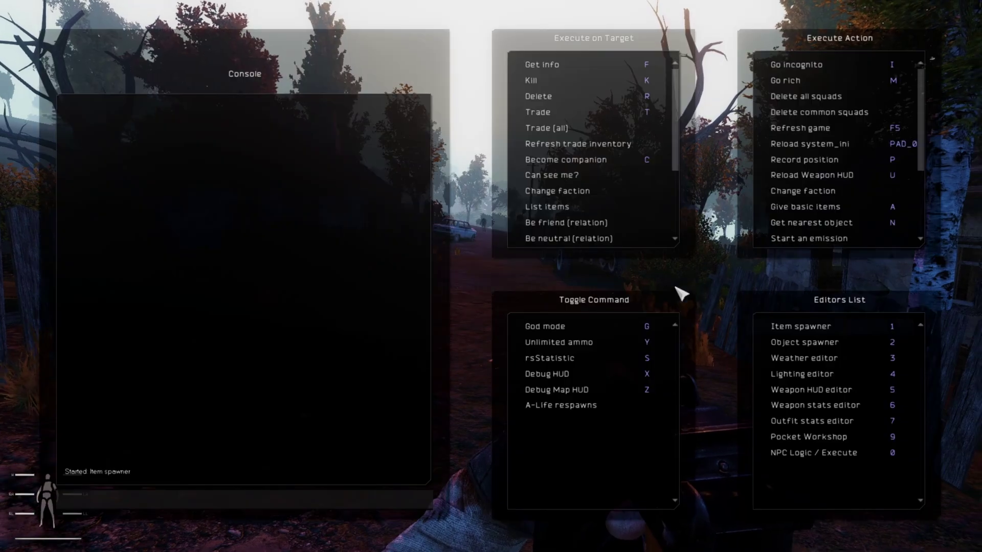
pyautogui.click(786, 329)
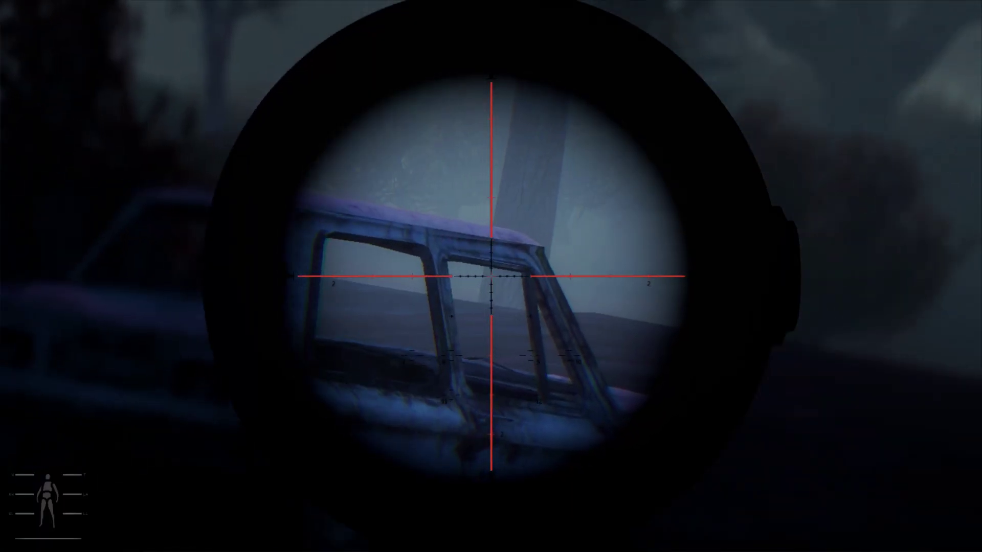
pyautogui.press('s')
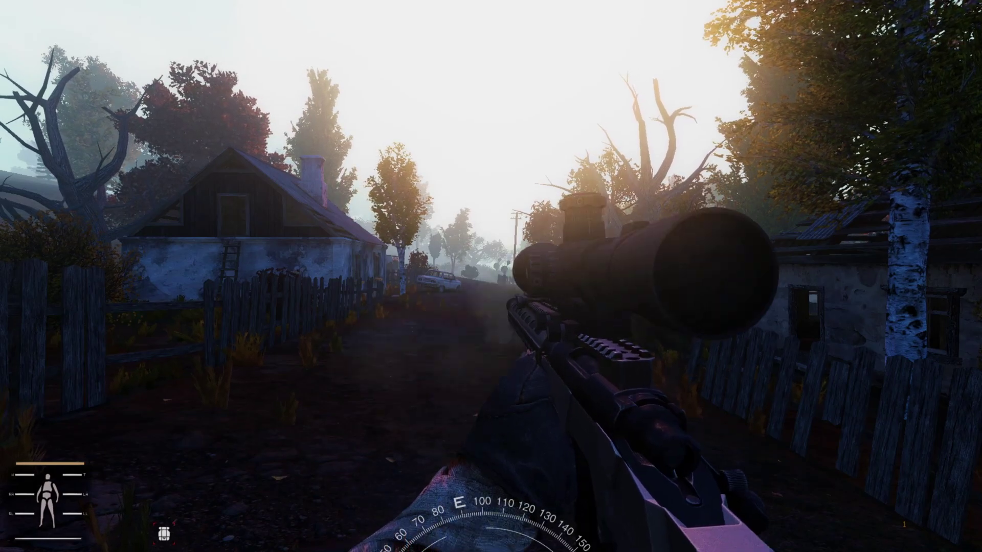
pyautogui.press('r')
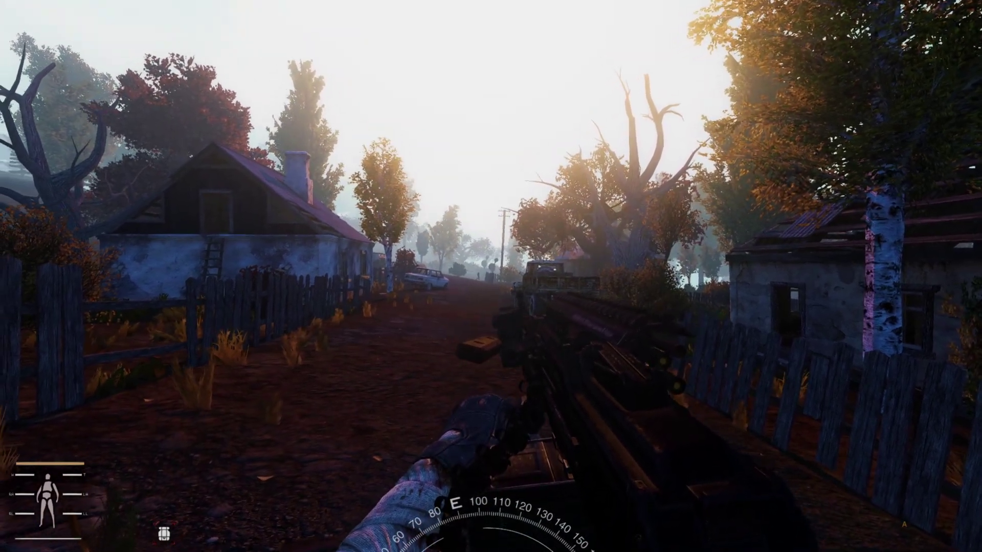
pyautogui.press('w')
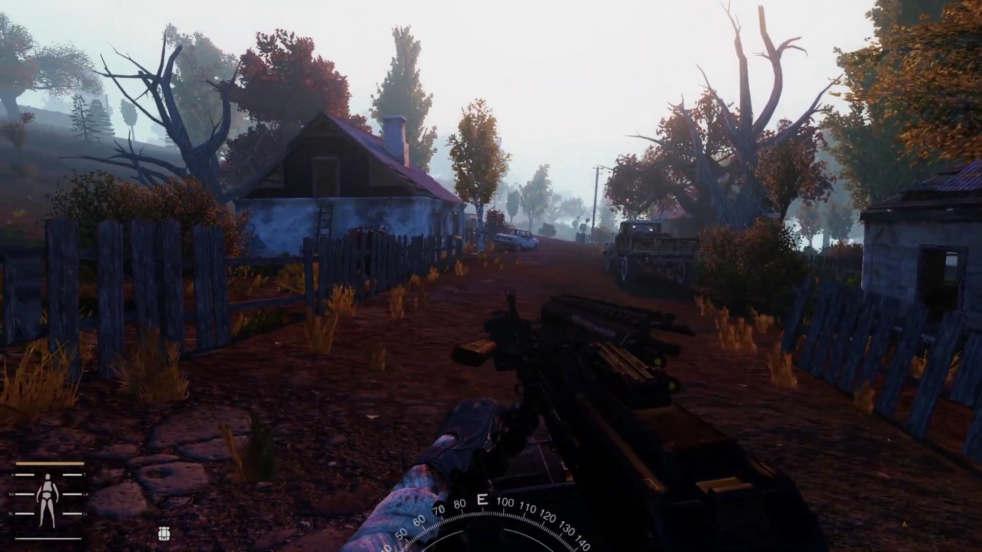
pyautogui.press('space')
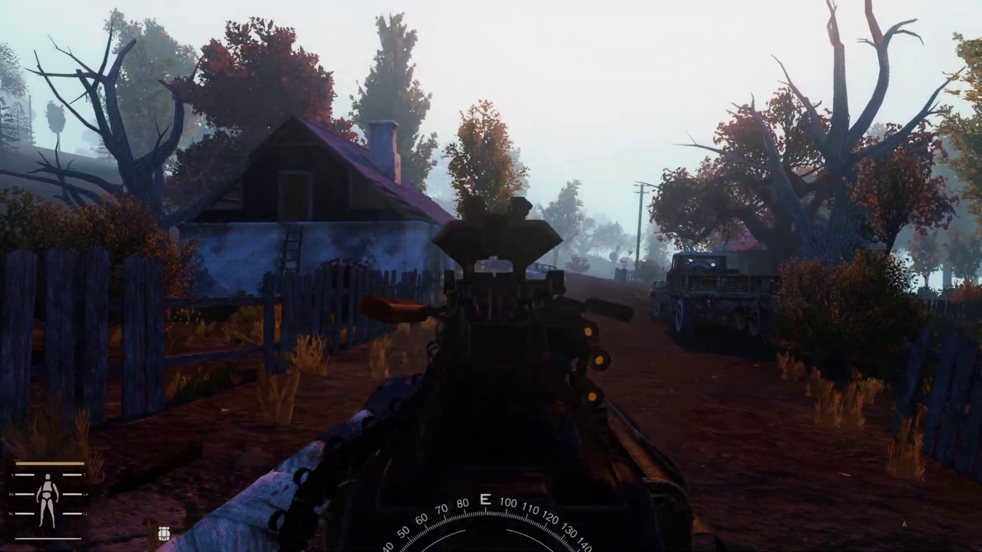
pyautogui.press('space')
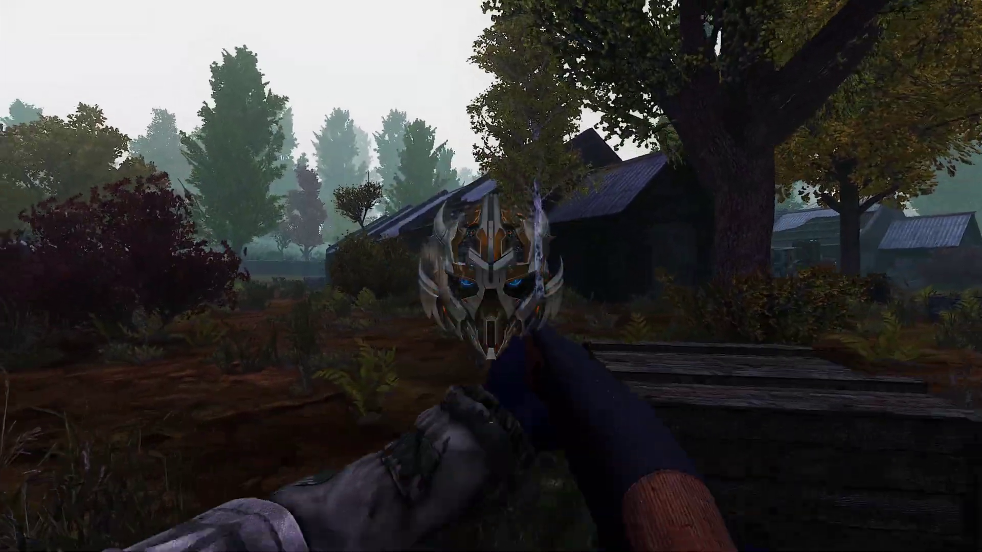
pyautogui.press('3')
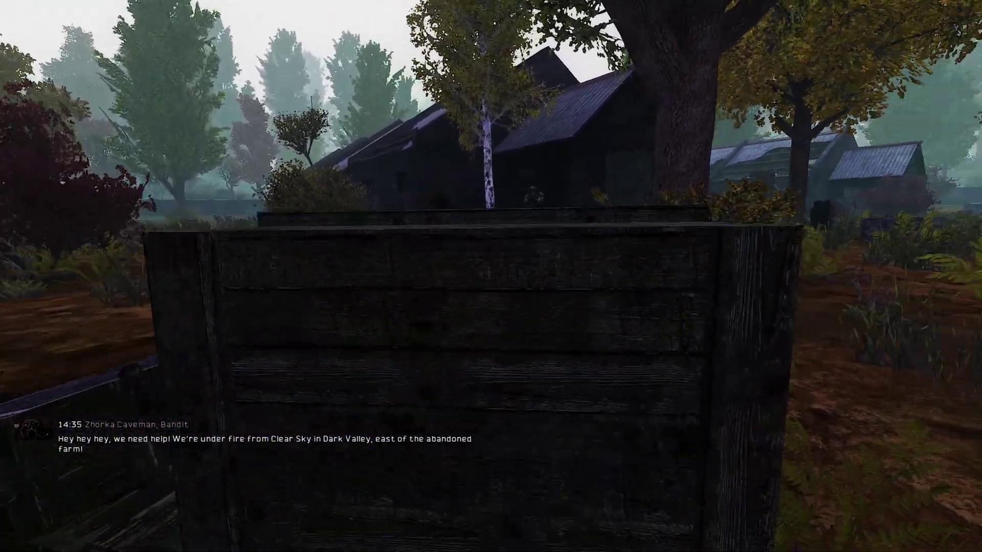
pyautogui.rightClick(491, 276)
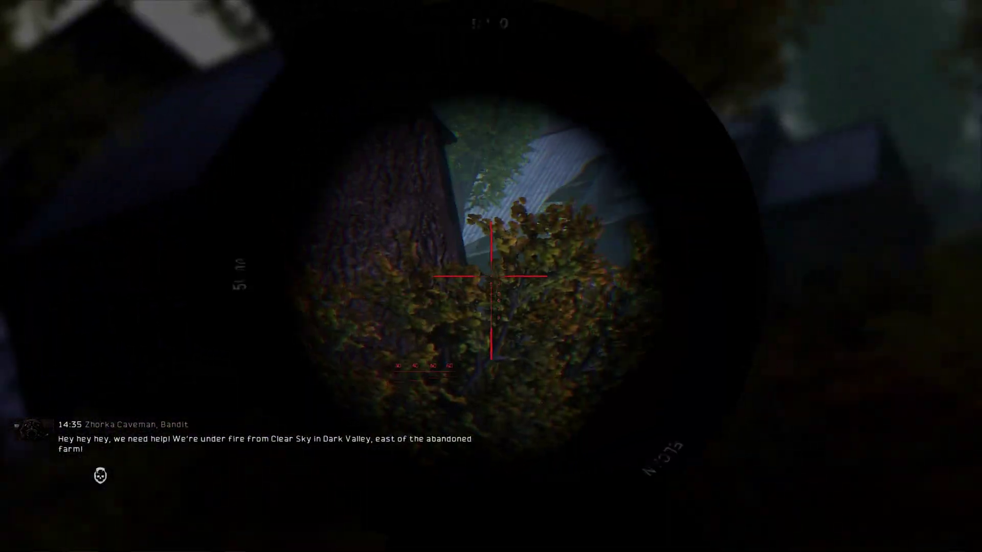